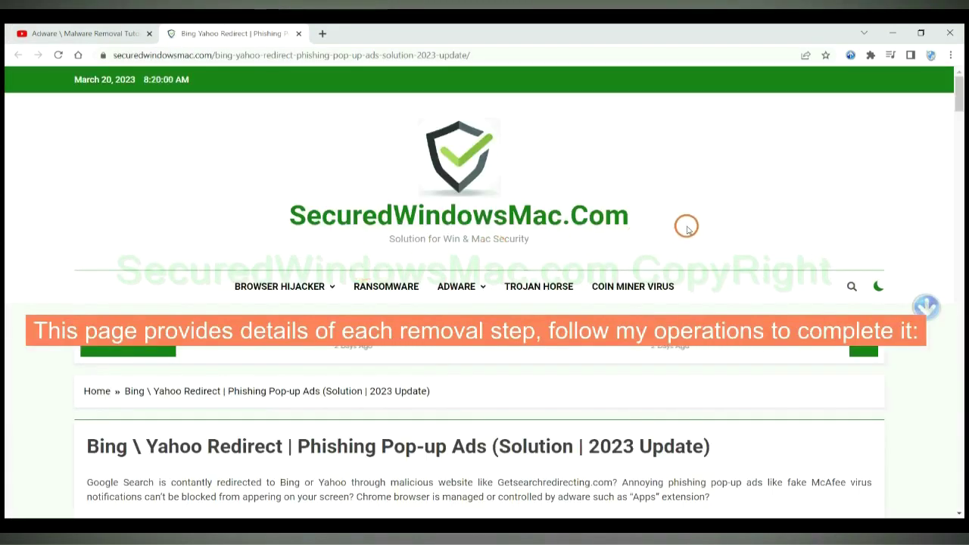
Step: Scroll the guide to the Instant Automatic Removal section and highlight its heading
scroll(686, 227, down, 2)
scroll(687, 227, down, 5)
scroll(687, 227, down, 4)
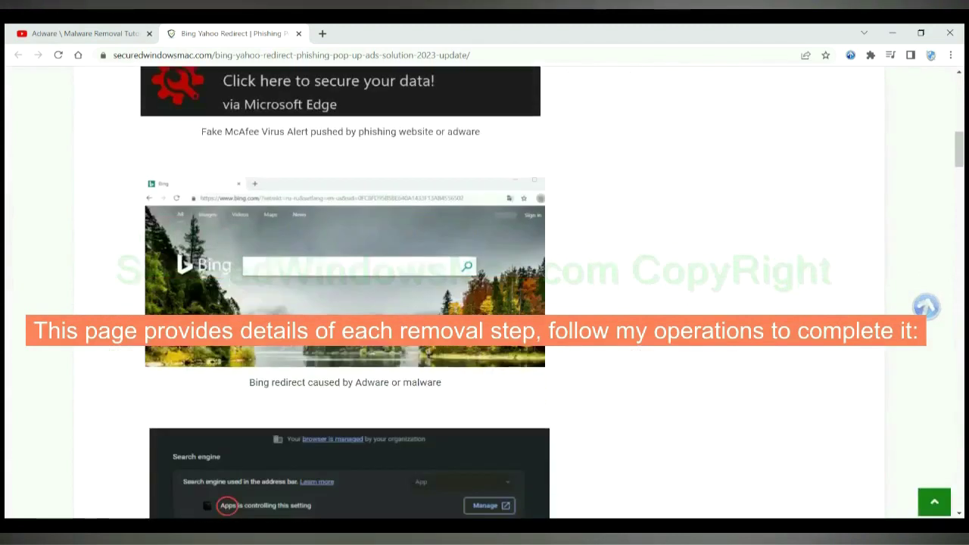
scroll(687, 227, down, 3)
scroll(526, 335, down, 2)
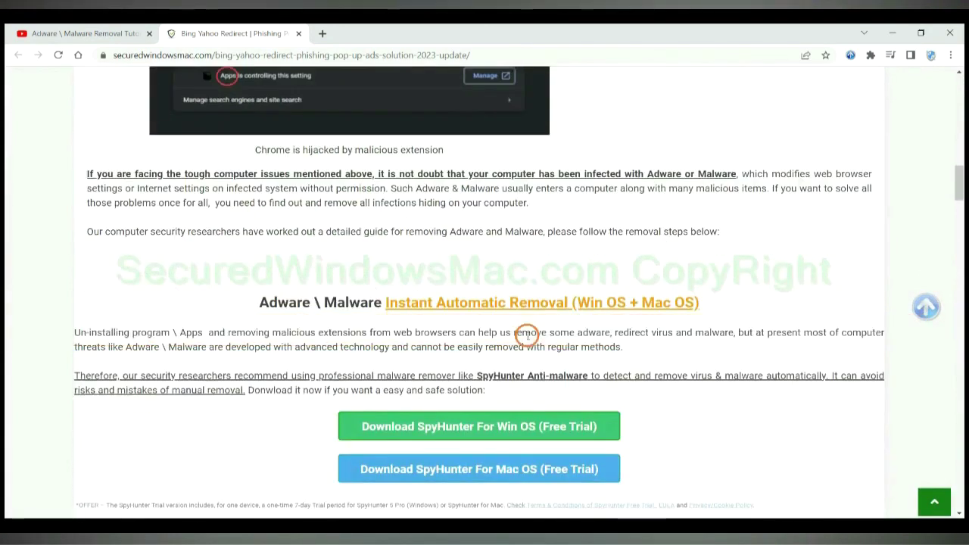
scroll(525, 335, down, 1)
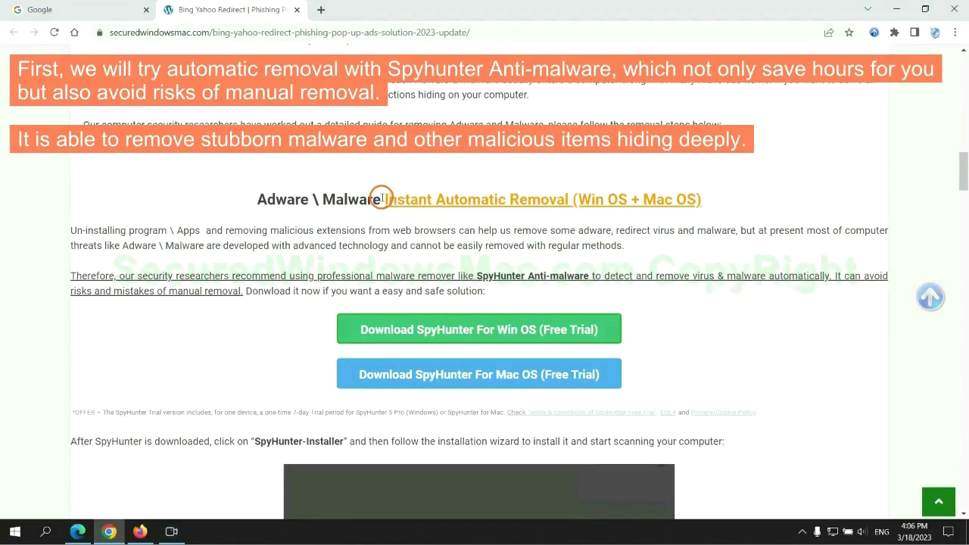
drag(382, 198, 570, 199)
click(483, 167)
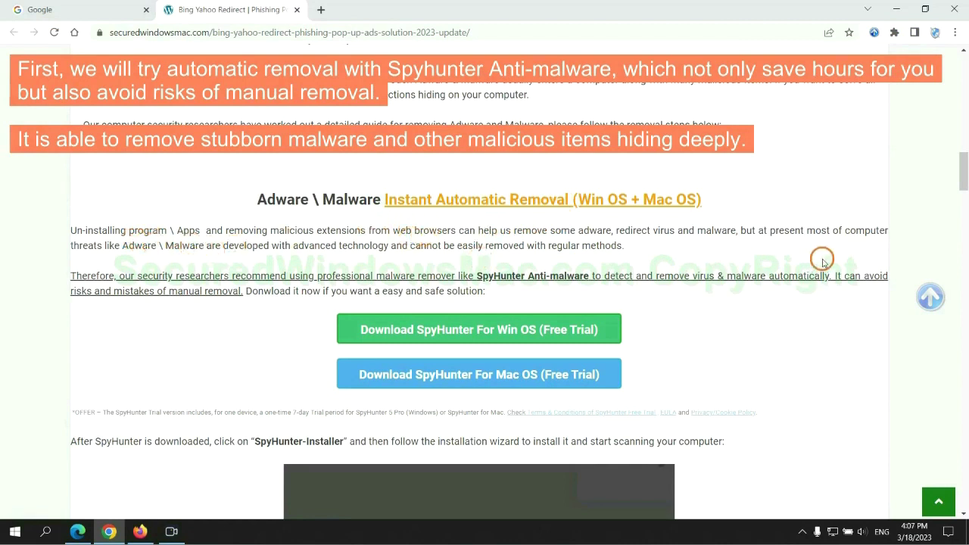
Step: Download the SpyHunter for Windows free-trial installer and keep the downloaded file
scroll(480, 279, down, 1)
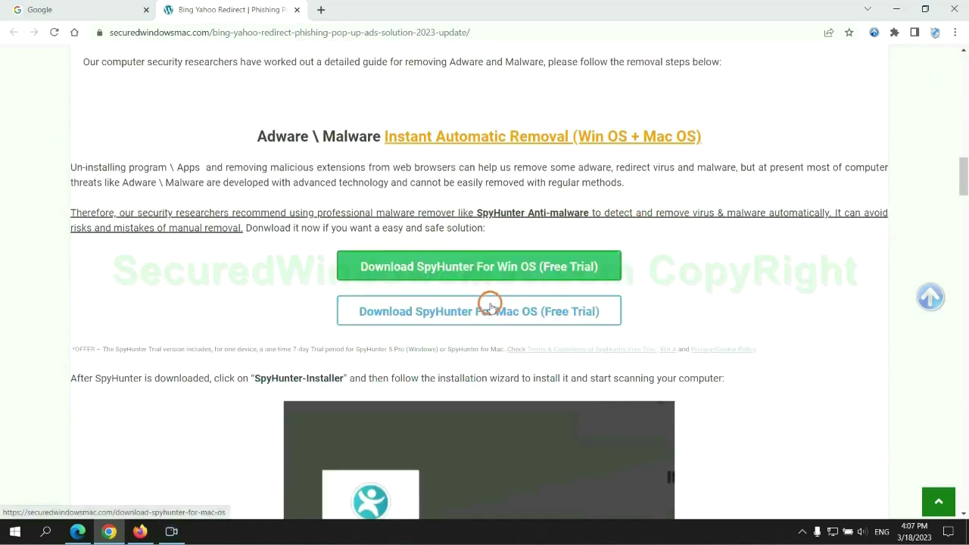
scroll(489, 302, down, 1)
scroll(485, 295, down, 1)
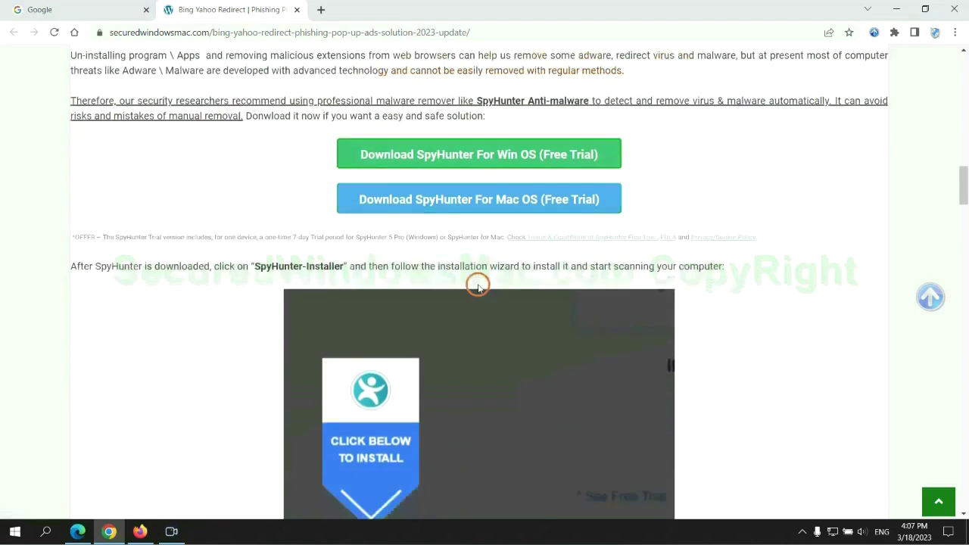
click(490, 142)
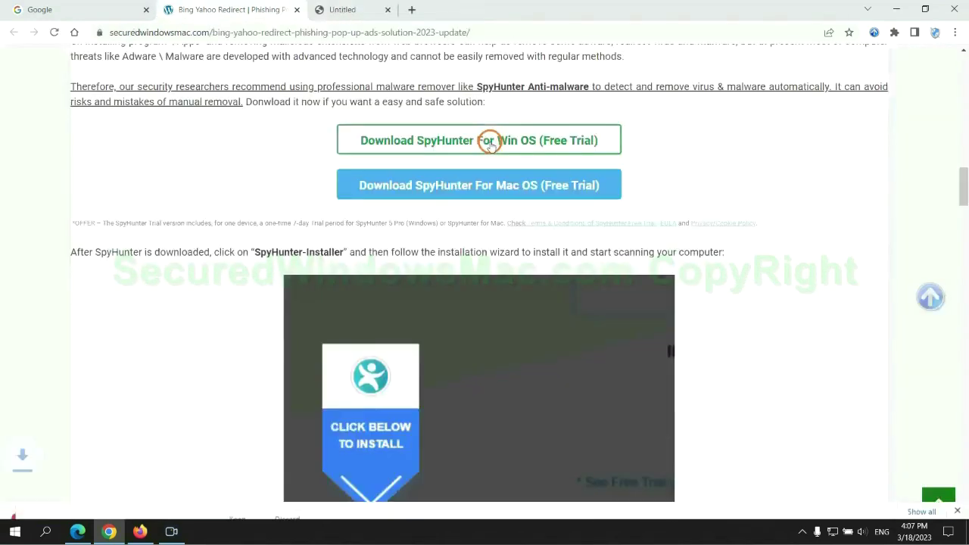
click(234, 501)
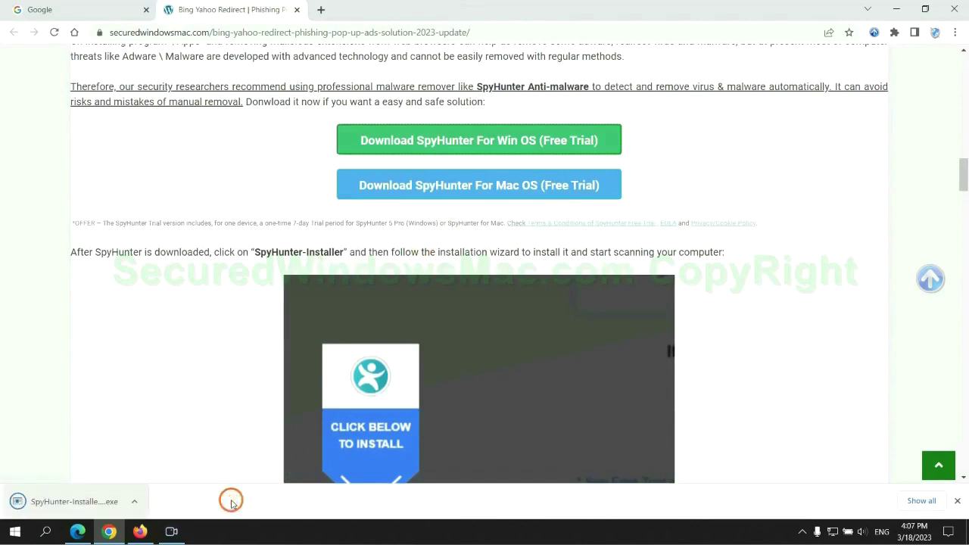
Step: Run SpyHunter-installer.exe, accept the EULA and install SpyHunter 5
click(93, 502)
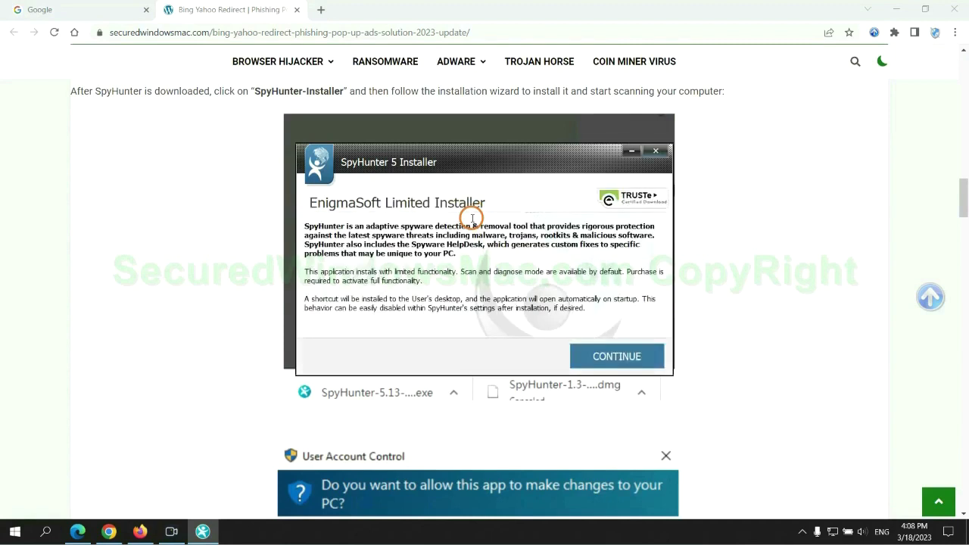
click(637, 354)
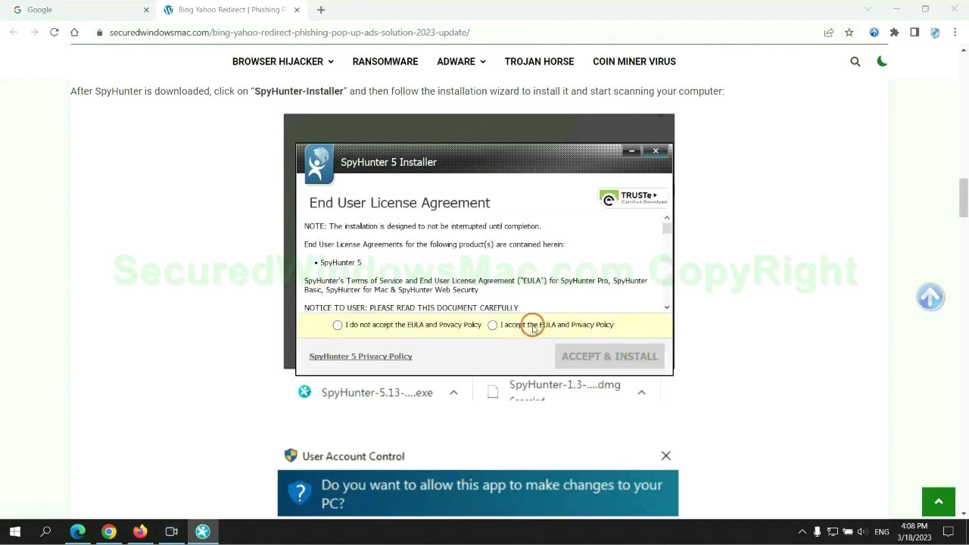
click(490, 324)
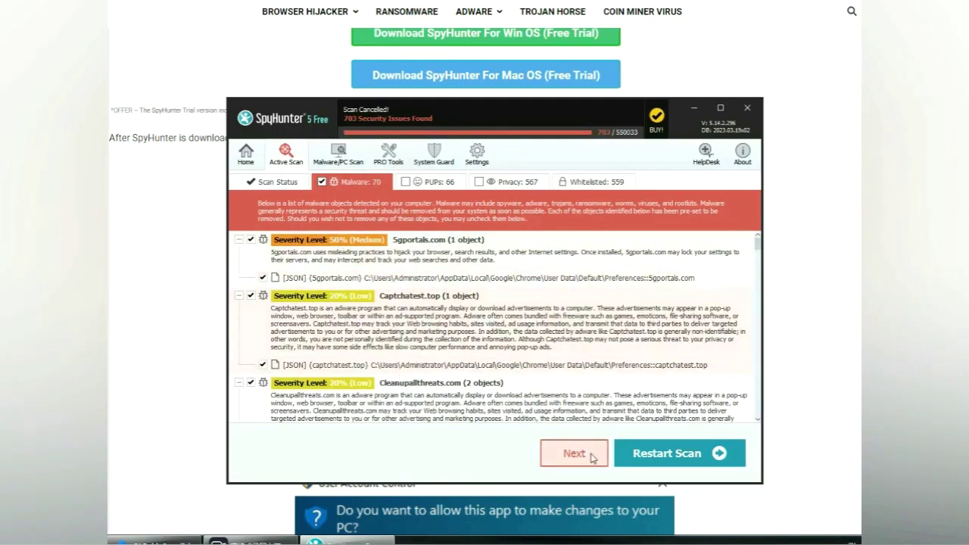
Step: Proceed from the scan results to removal and choose the FREE Trial (7-Days) registration
click(593, 457)
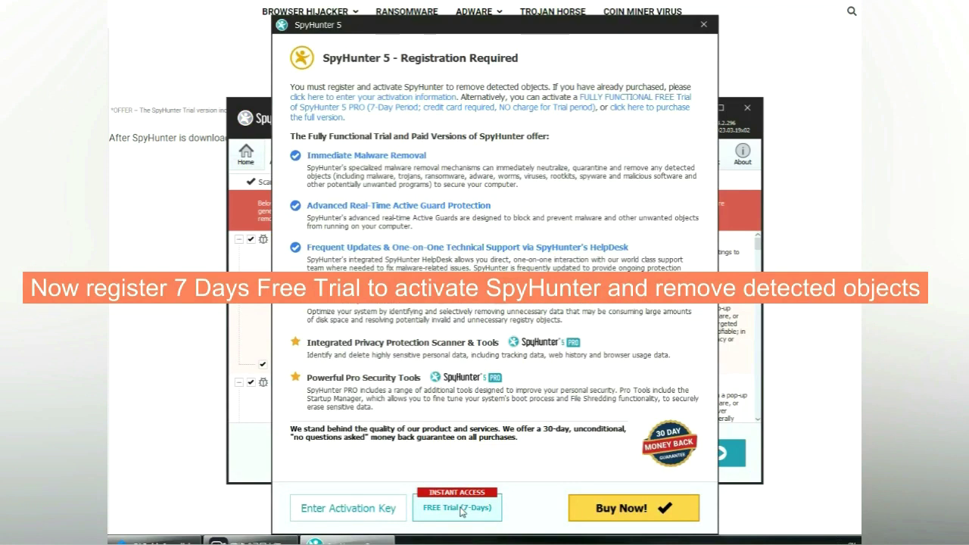
click(461, 509)
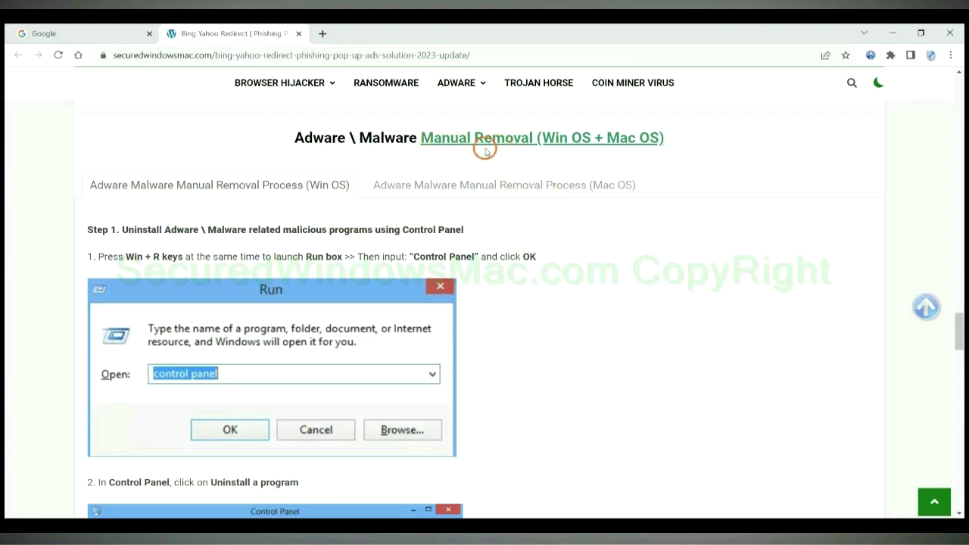
Step: Read the guide's Manual Removal (Win OS + Mac OS) heading and its Step 1 uninstall instruction
drag(542, 138, 594, 138)
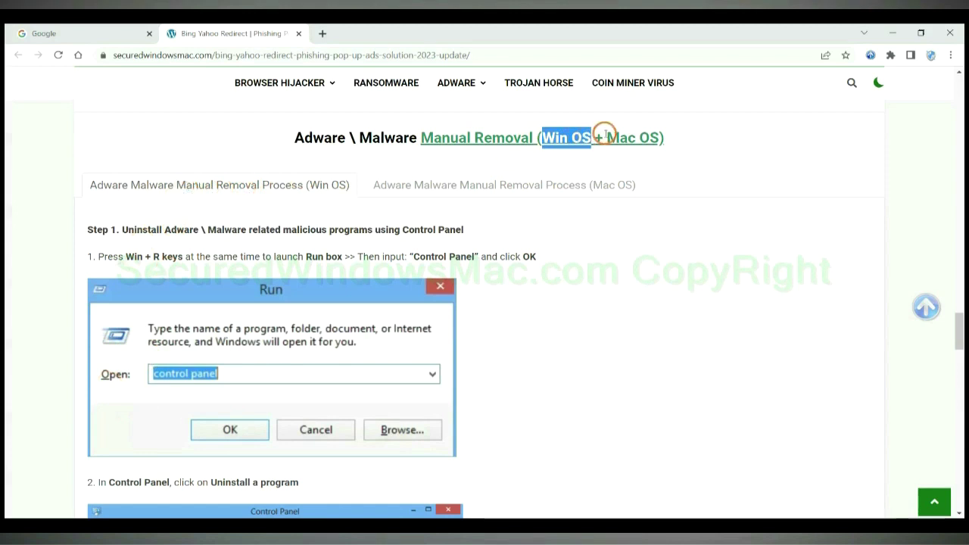
drag(606, 137, 653, 137)
click(494, 184)
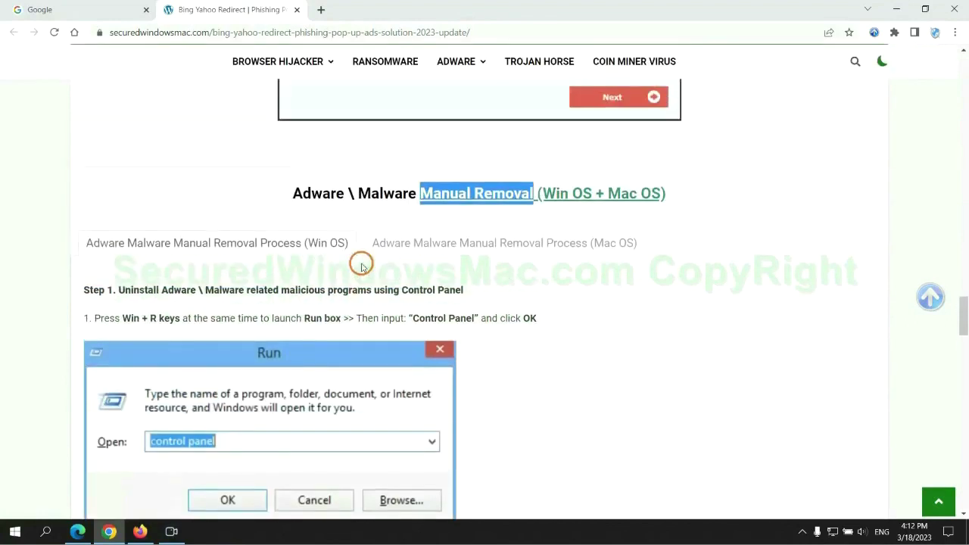
scroll(295, 239, down, 2)
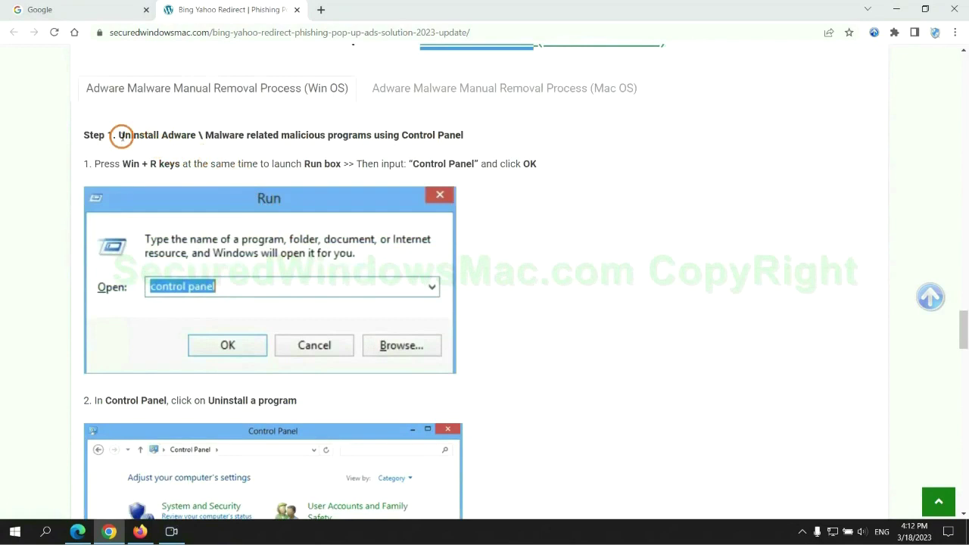
drag(121, 136, 368, 137)
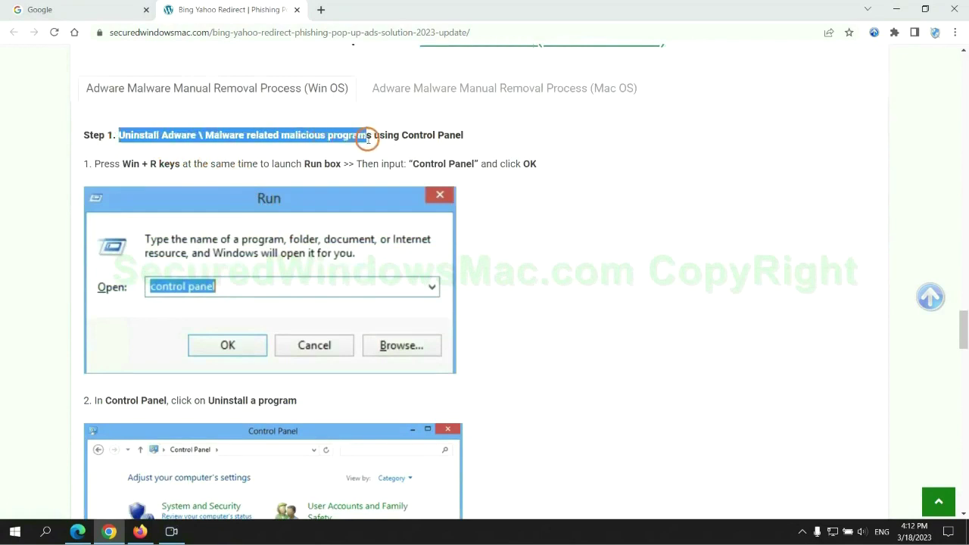
click(480, 157)
scroll(601, 197, down, 2)
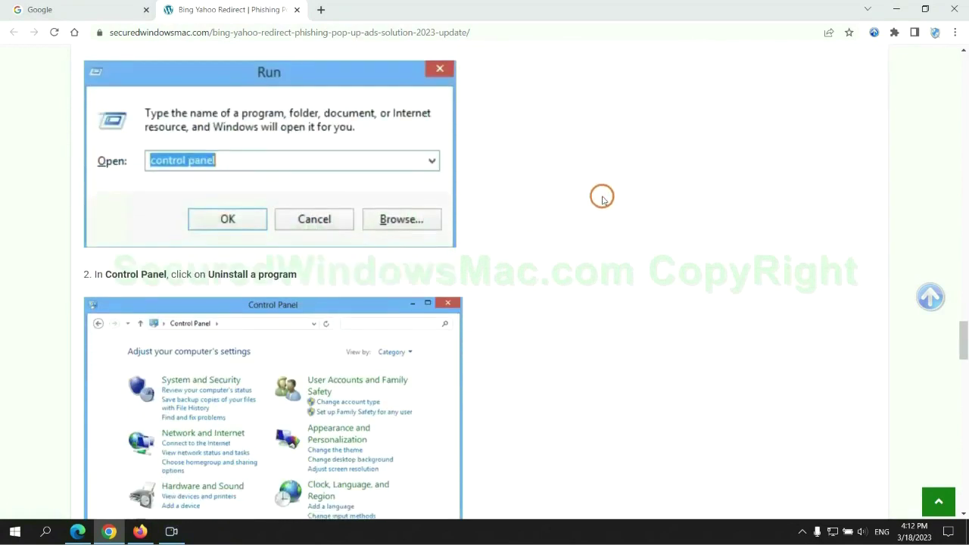
Step: Open Control Panel's Uninstall a program list via Run and bring up Lantern's uninstall option
key(super+r)
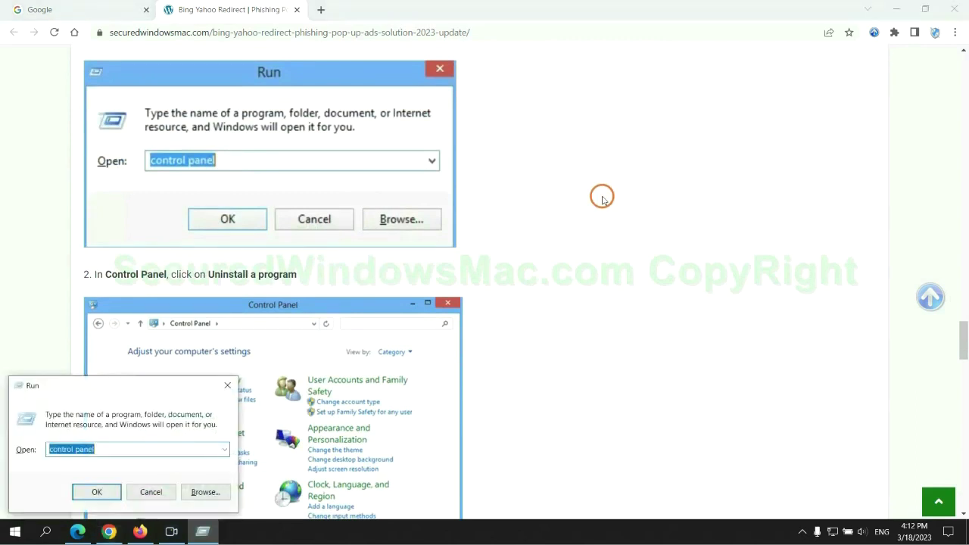
text(cont)
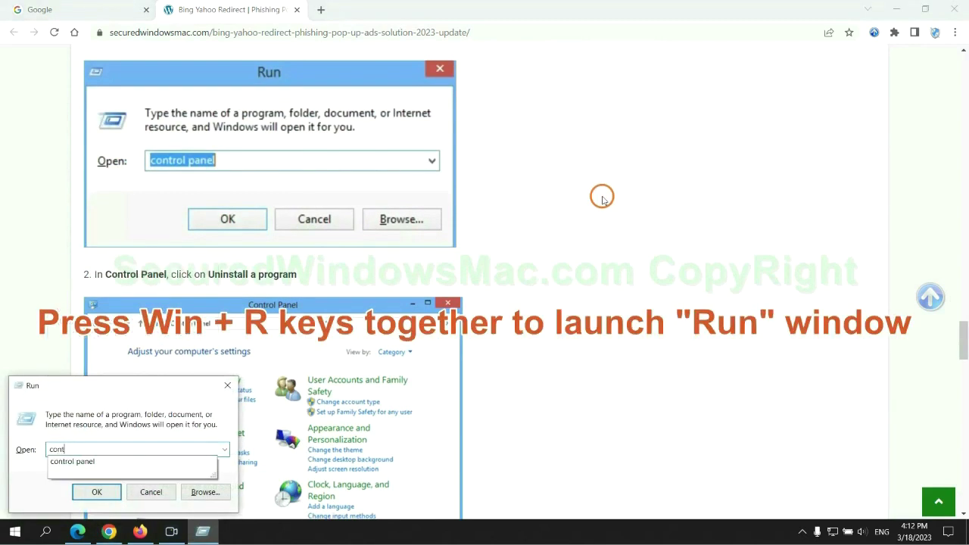
text(rol pa)
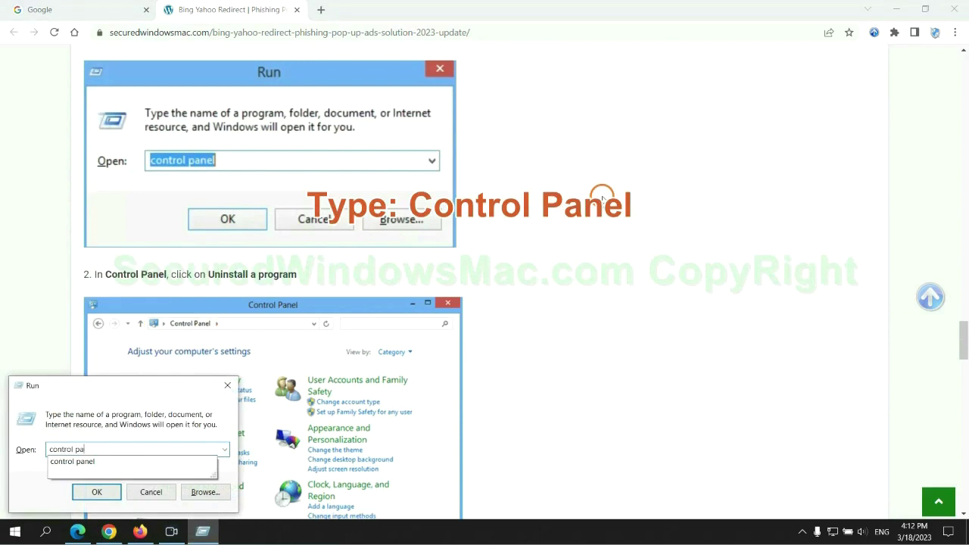
text(nel)
key(Return)
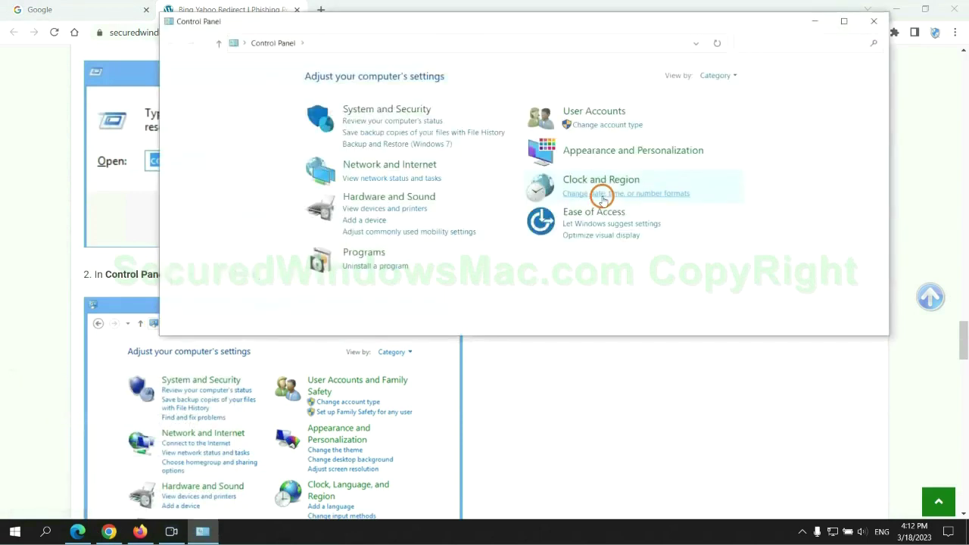
click(385, 265)
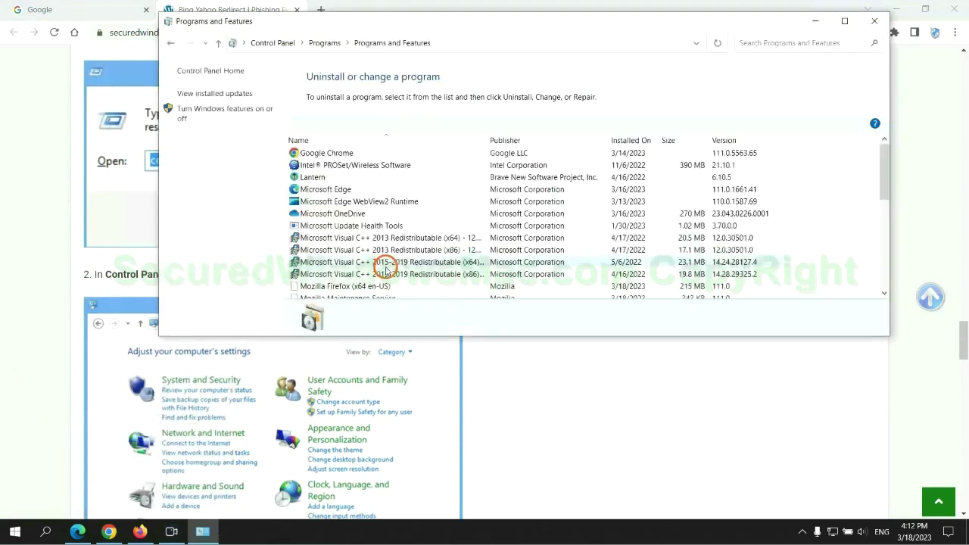
right_click(330, 180)
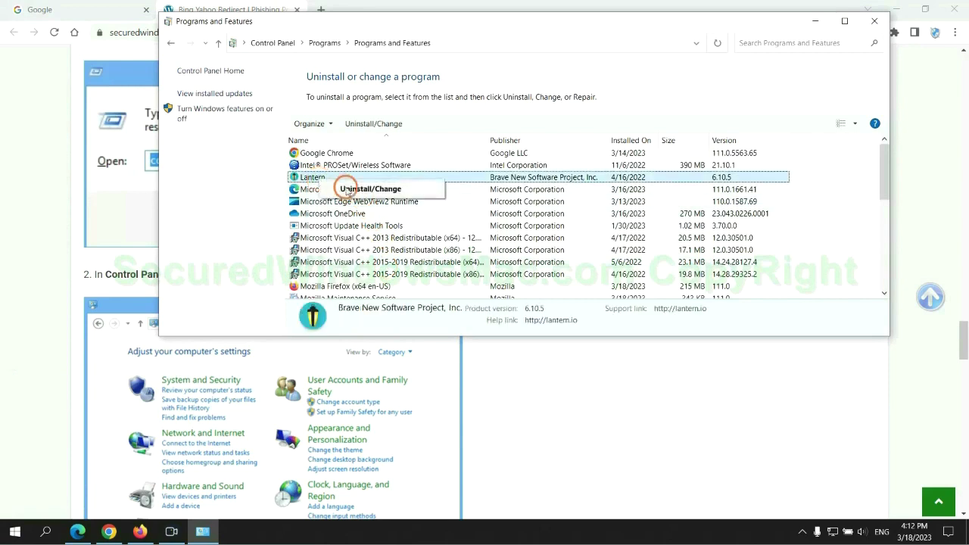
Step: Close Programs and Features, read the guide's Step 2 on malicious extensions, then switch to Edge
click(874, 21)
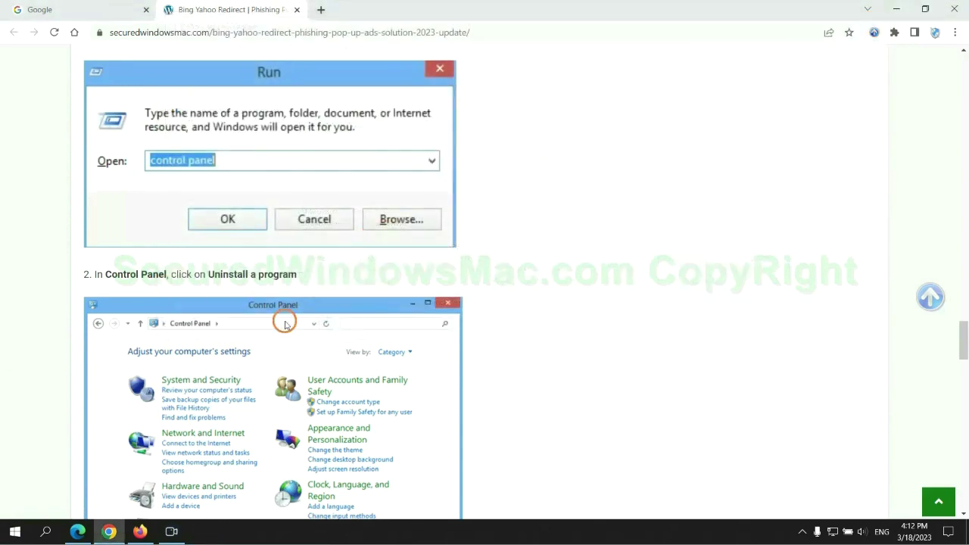
scroll(284, 324, down, 2)
scroll(281, 321, down, 4)
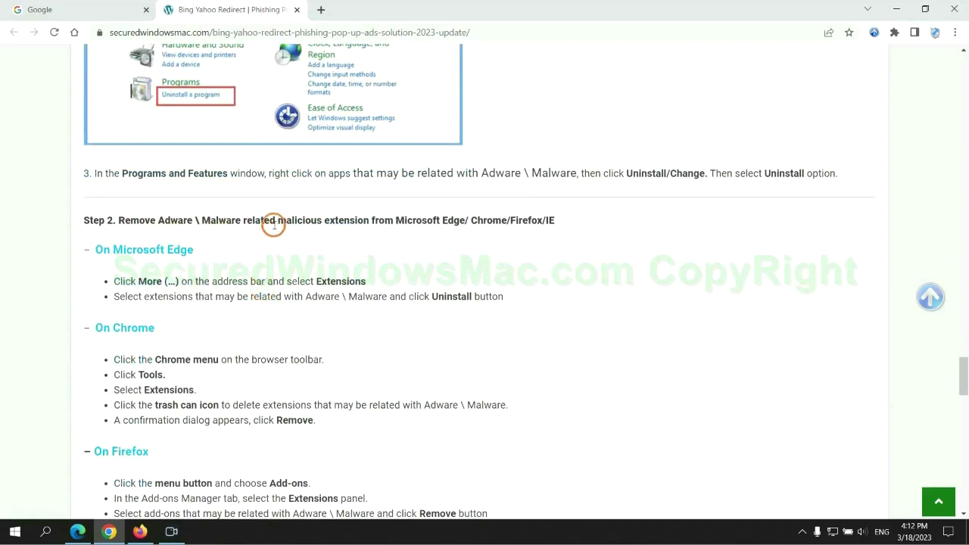
drag(278, 221, 372, 221)
click(385, 242)
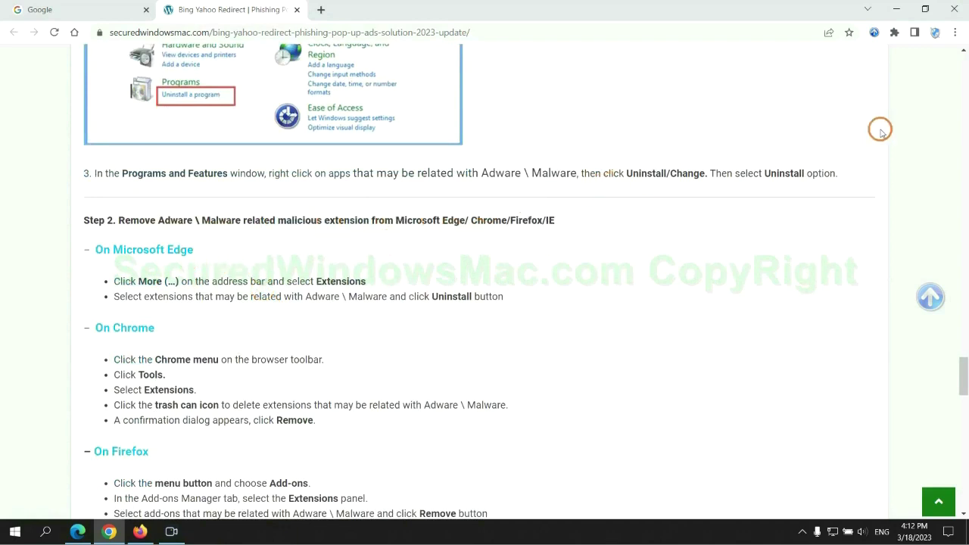
click(85, 518)
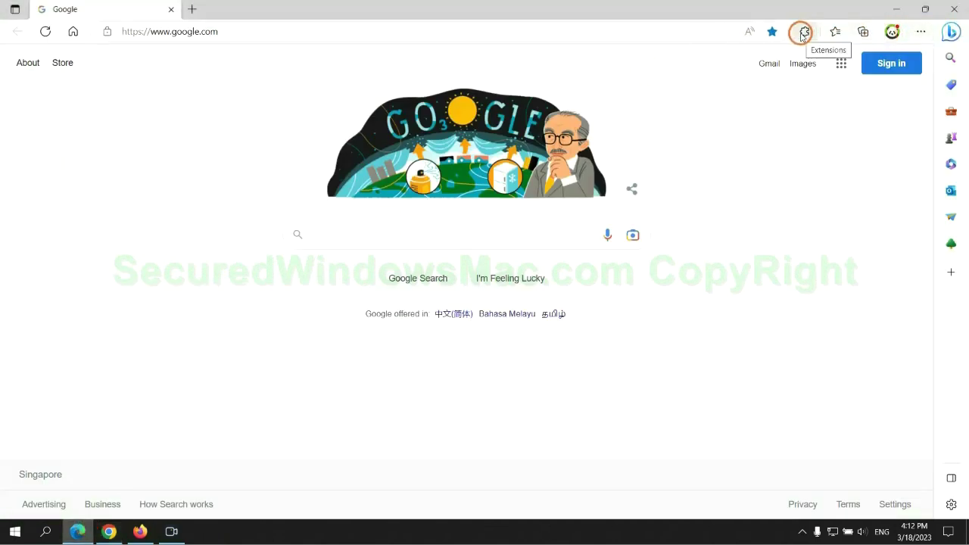
Step: Remove the McAfee WebAdvisor extension from Edge's Manage extensions page and close that tab
click(803, 32)
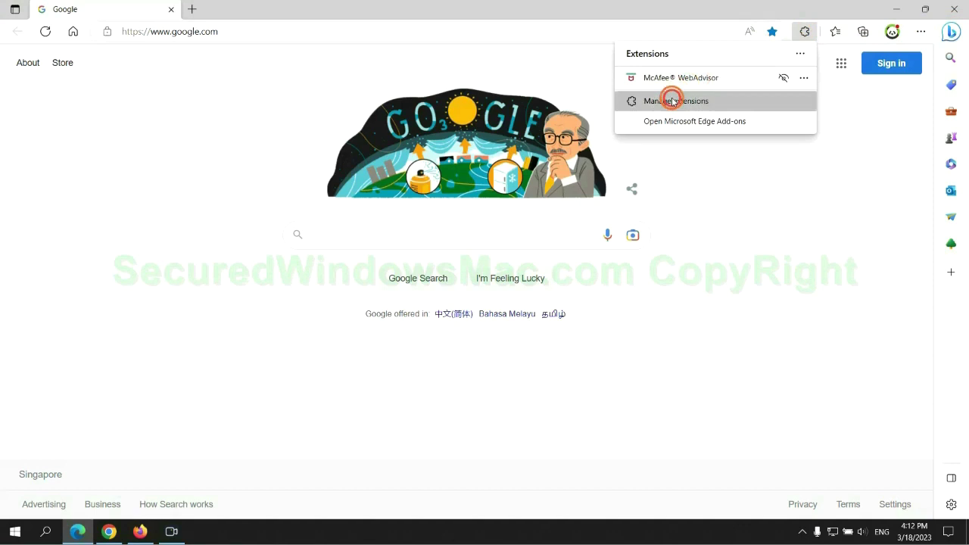
click(672, 101)
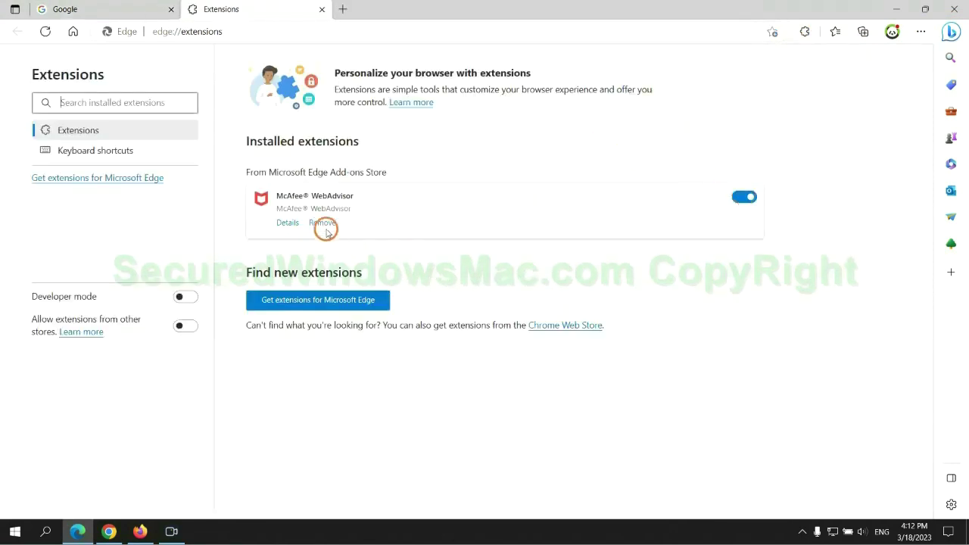
click(323, 224)
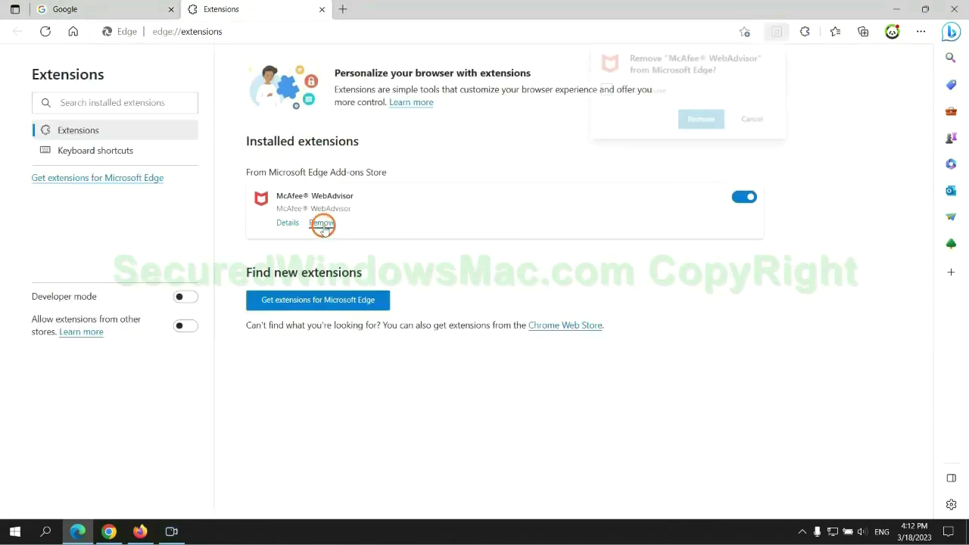
click(698, 118)
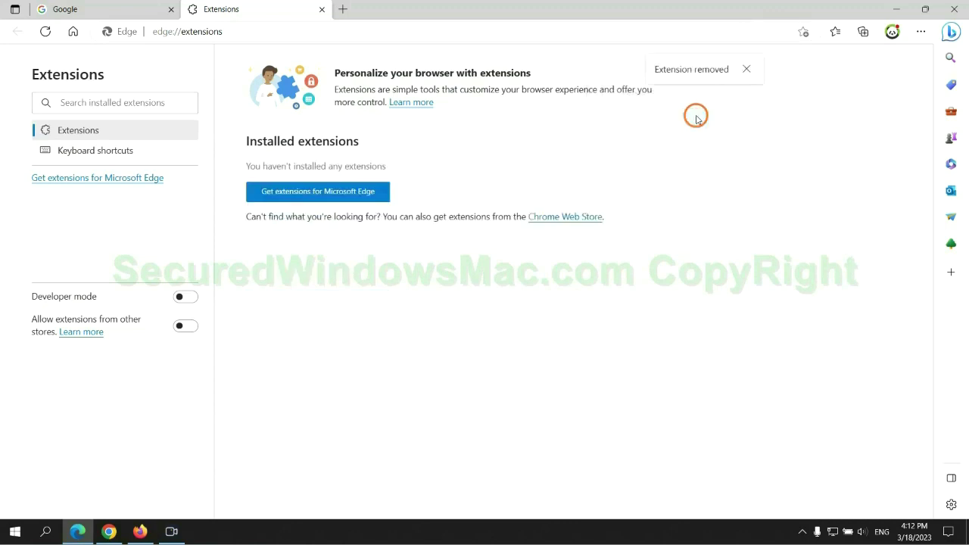
click(322, 9)
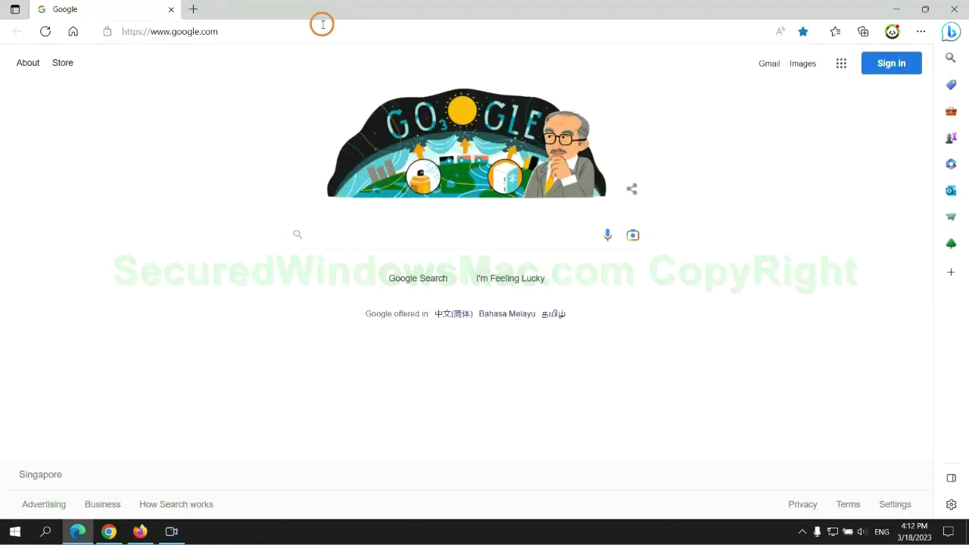
Step: Remove the Ecosia extension from Chrome, leaving only Scroll To Top, and close its farewell page
click(115, 532)
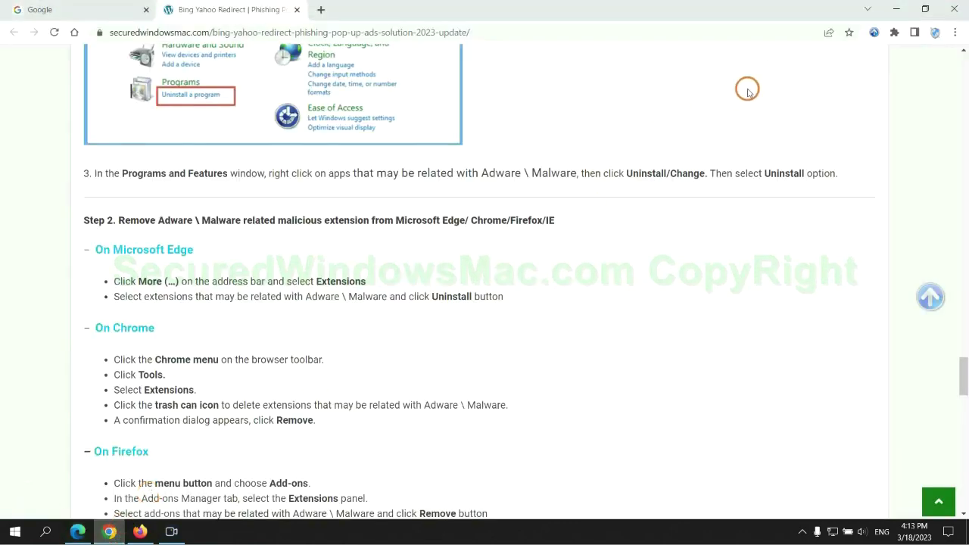
click(894, 34)
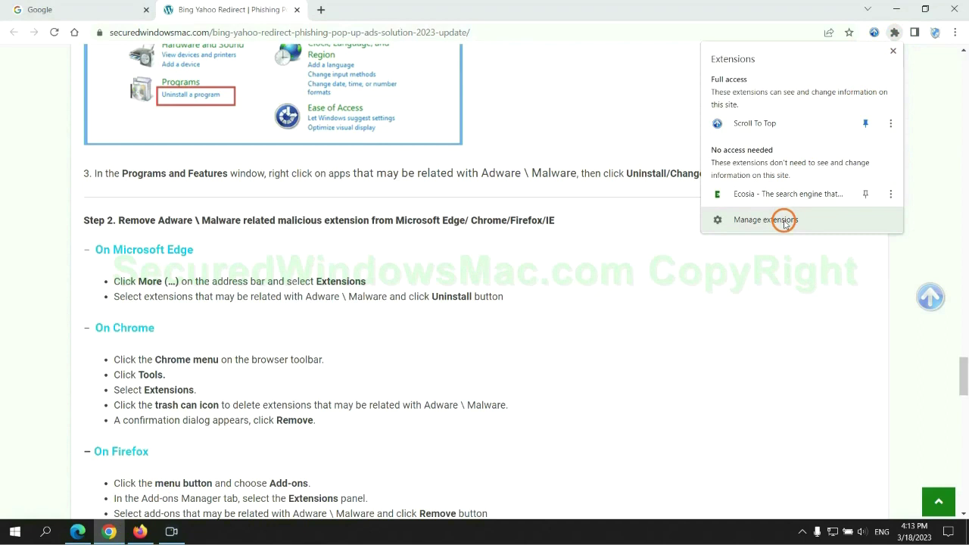
click(785, 222)
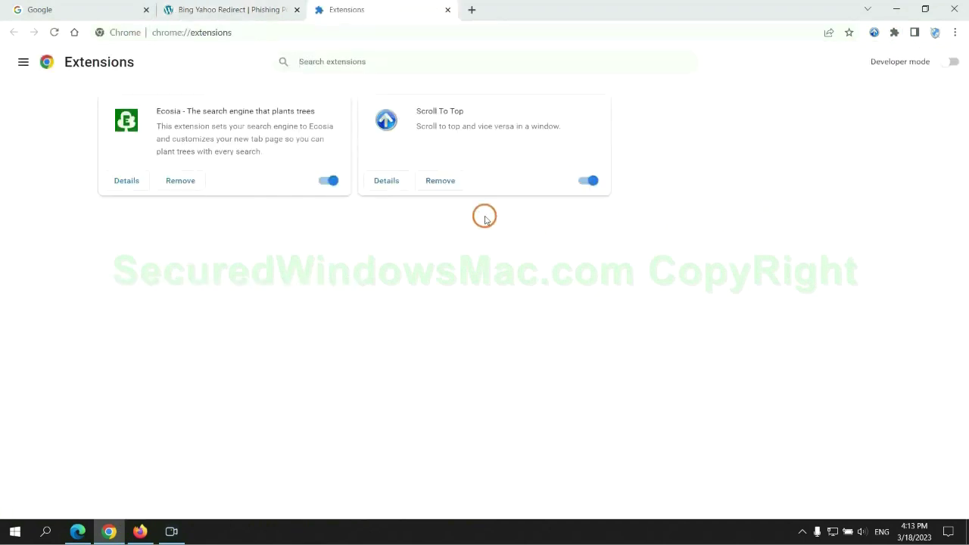
click(182, 180)
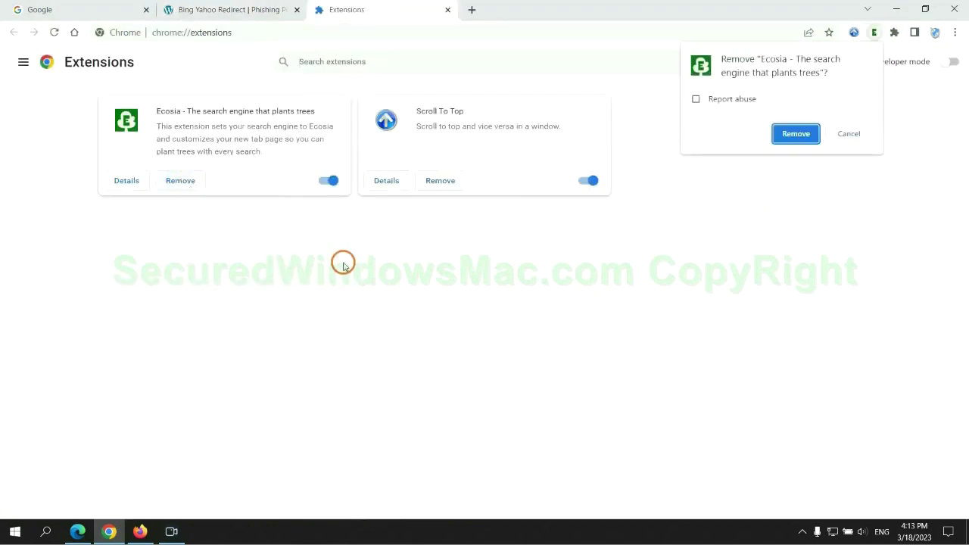
click(803, 134)
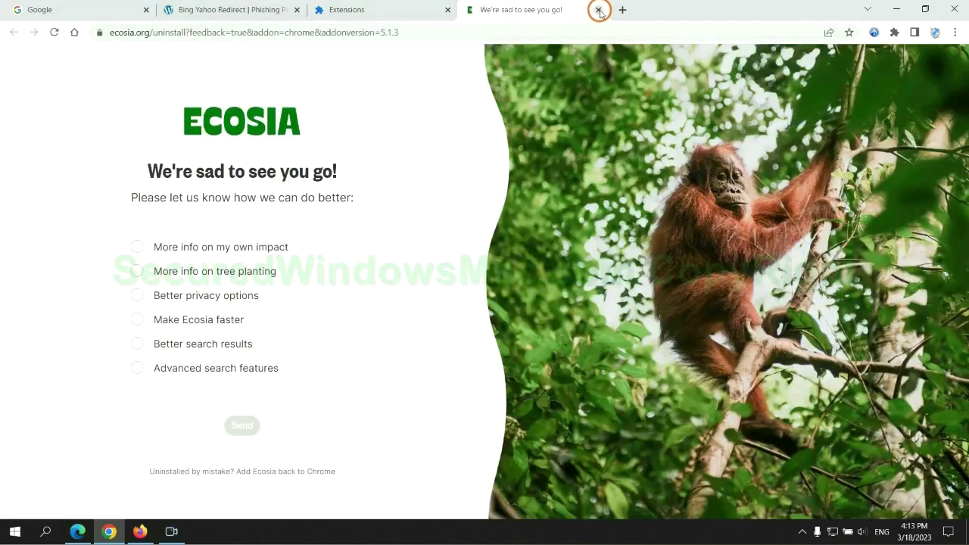
click(598, 9)
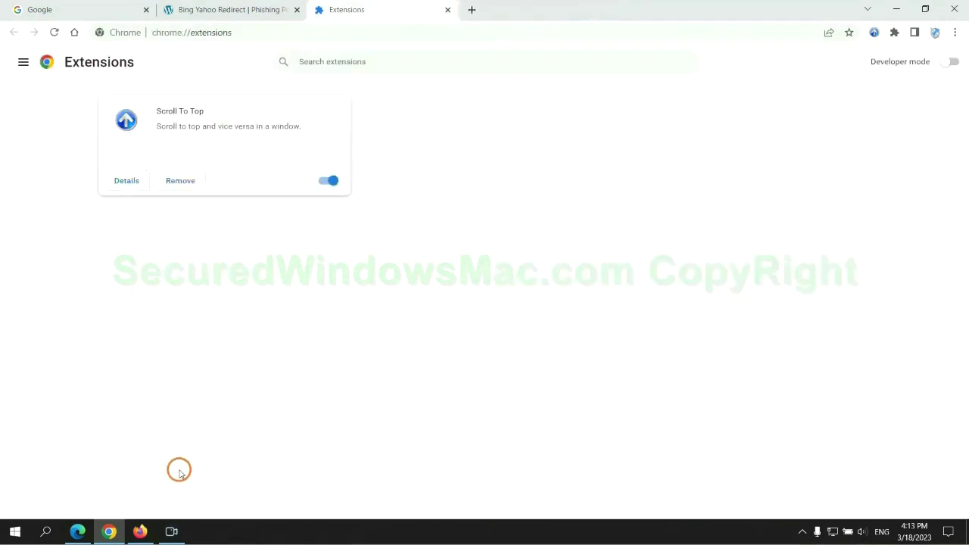
click(145, 530)
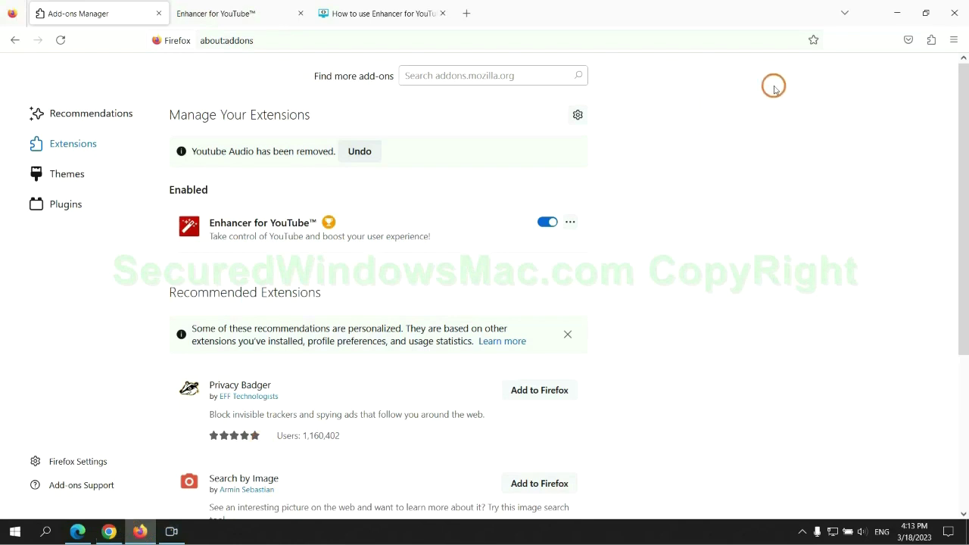
Step: Remove Enhancer for YouTube™ from Firefox's add-ons manager, leaving no extensions installed
click(930, 42)
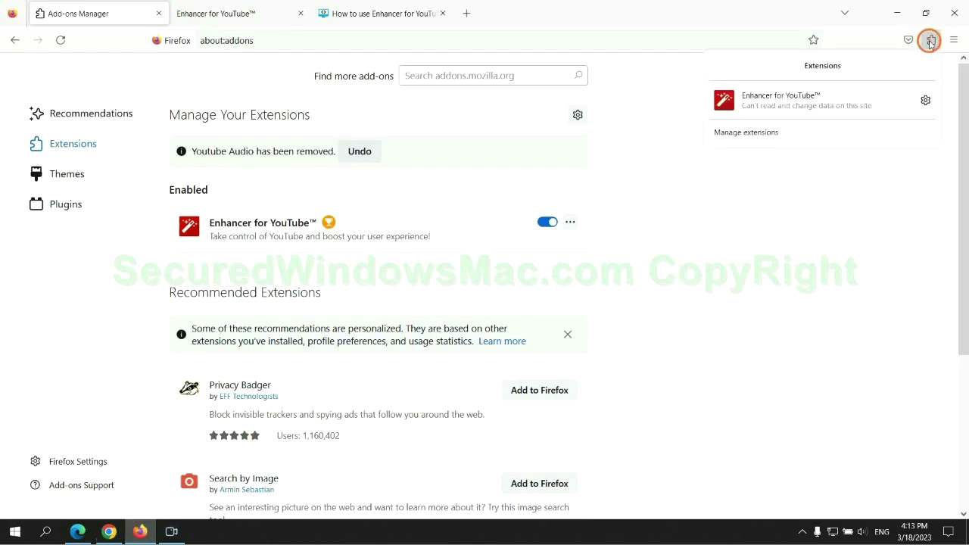
click(835, 128)
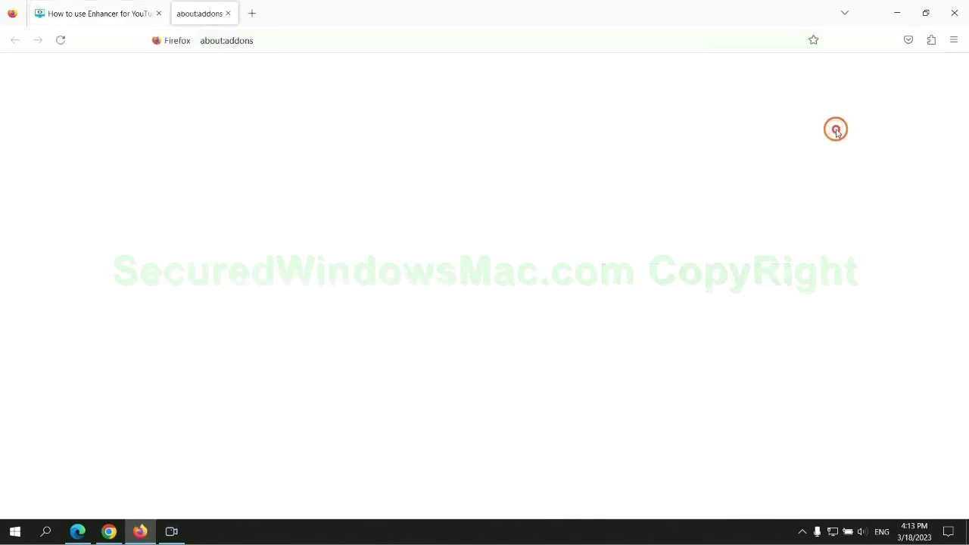
click(570, 183)
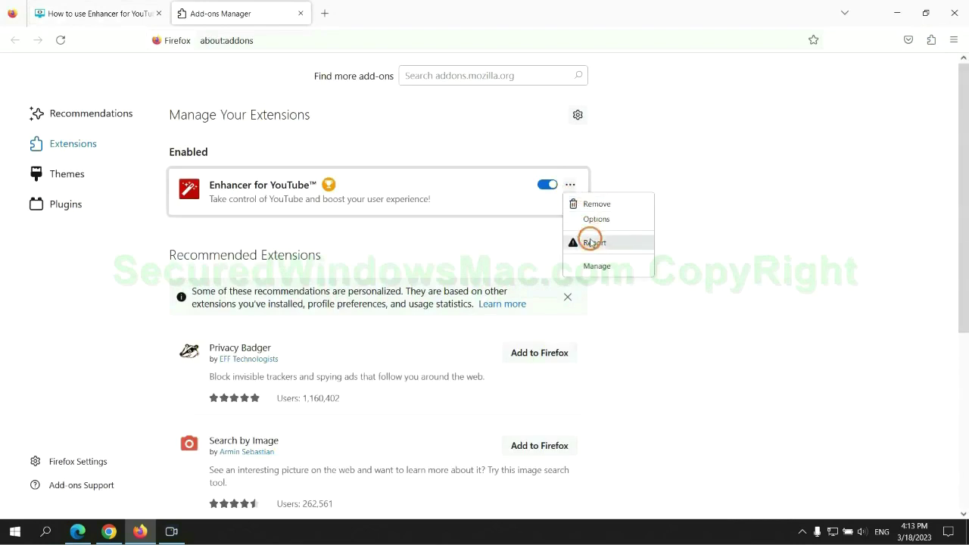
click(597, 204)
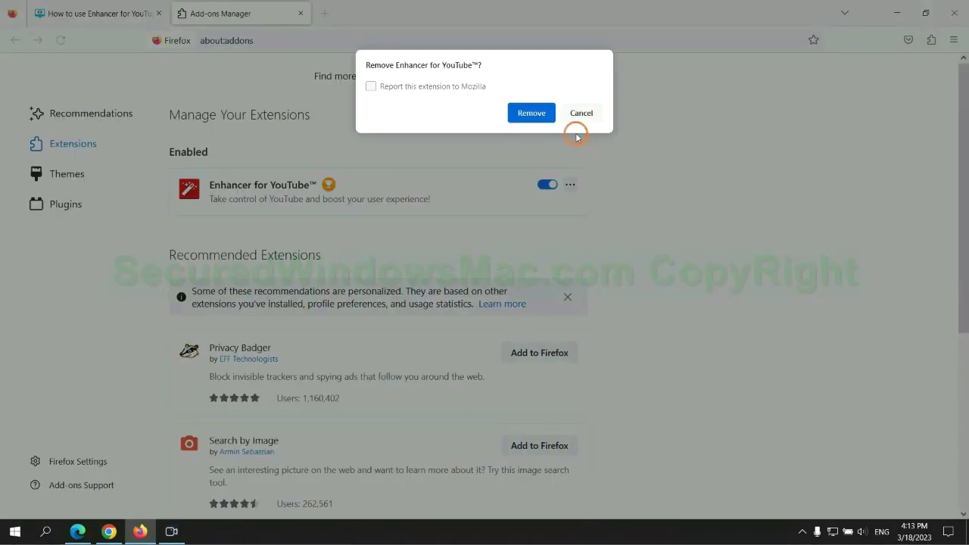
click(531, 112)
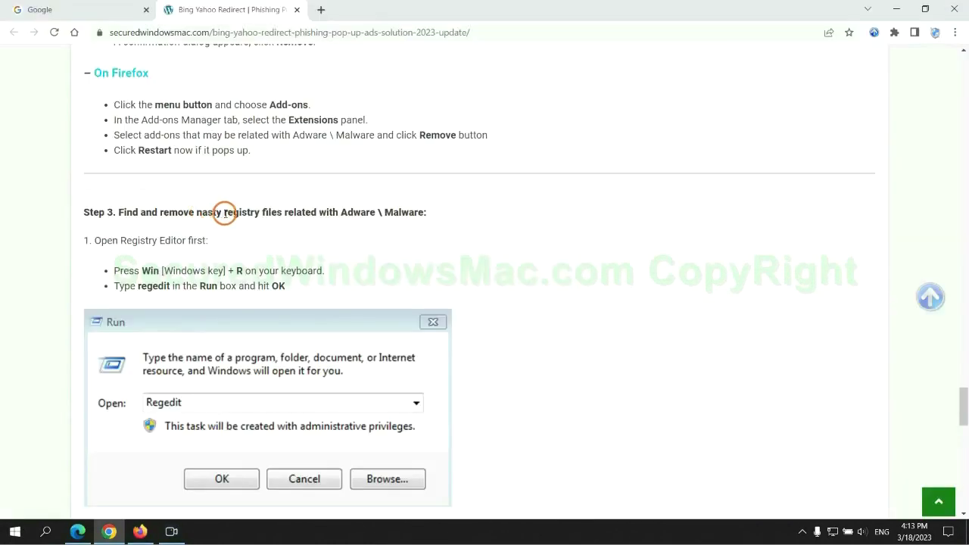
drag(223, 212, 280, 225)
Step: Scroll to the guide's Step 3 and enter regedit in the Windows Run box
click(282, 240)
scroll(281, 240, down, 2)
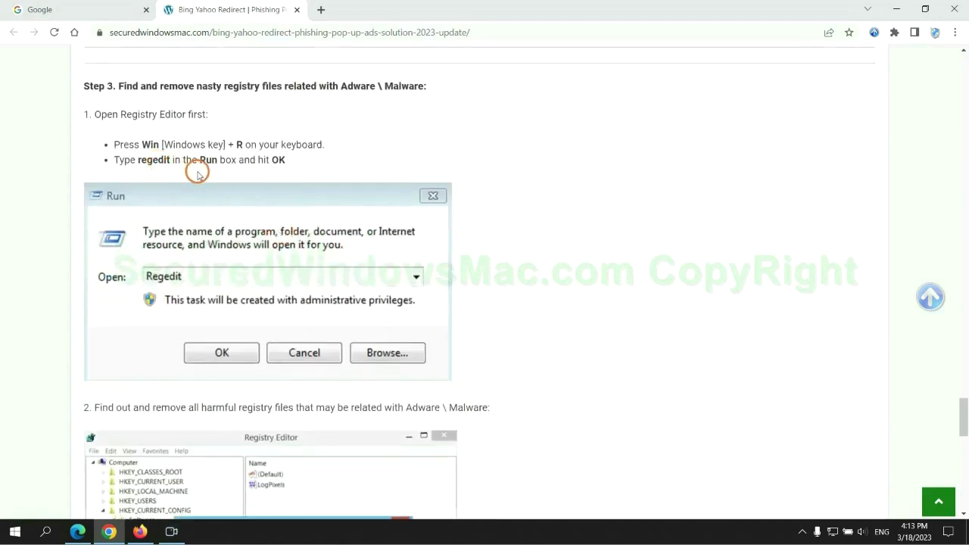
key(super+r)
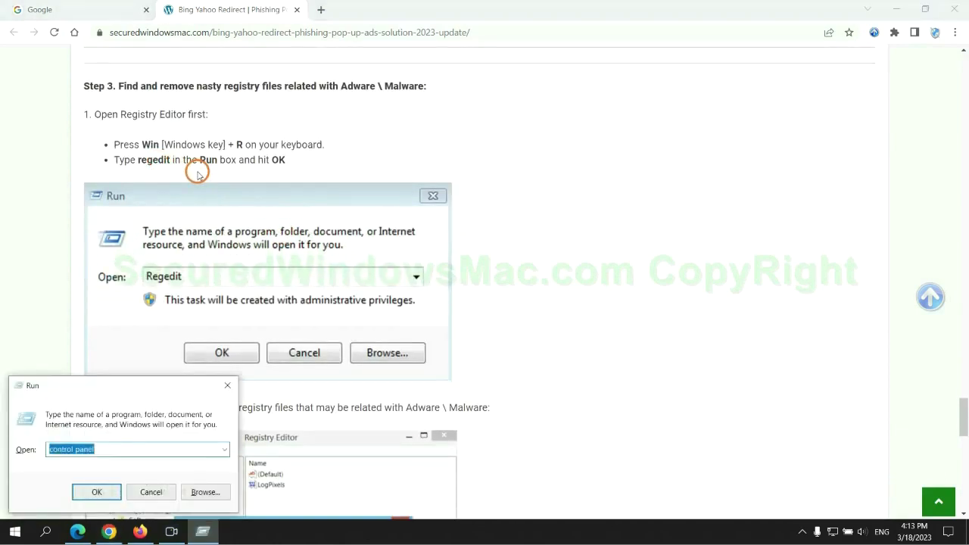
text(rege)
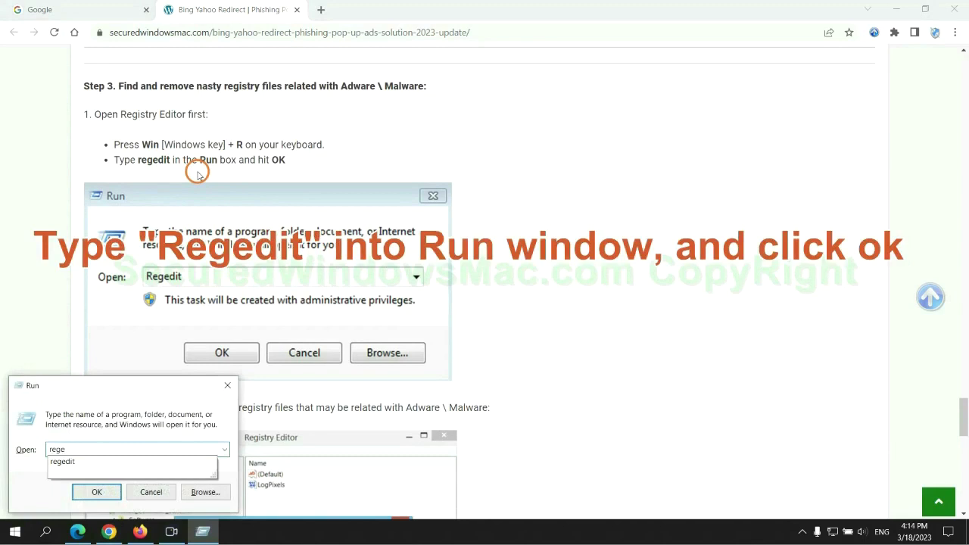
text(dit)
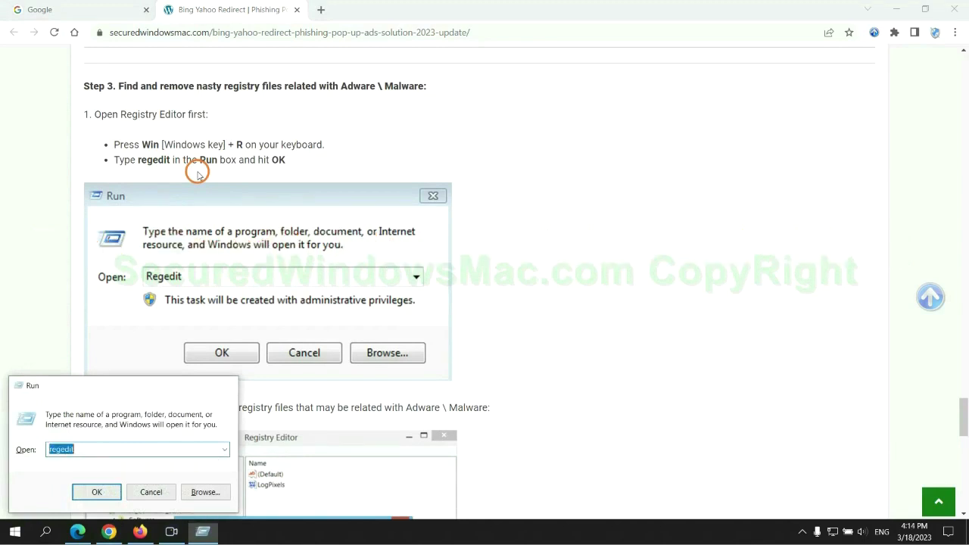
Step: Open Registry Editor and search the registry for entries containing 'Apps'
key(Return)
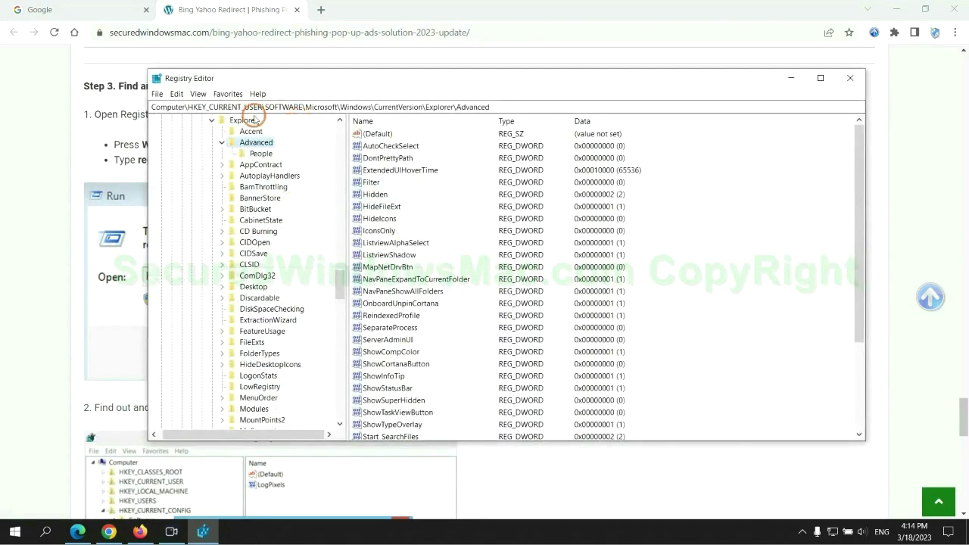
click(176, 93)
click(307, 179)
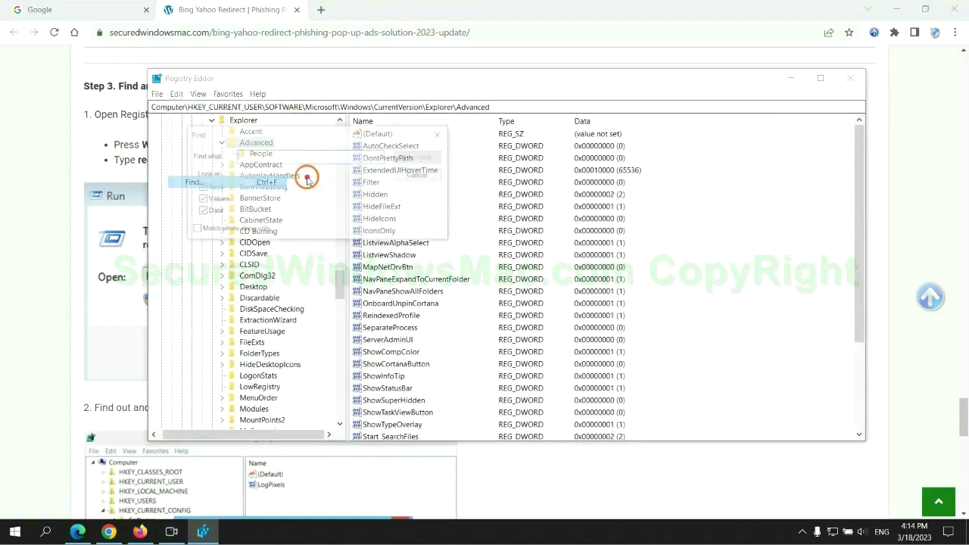
text(Apps)
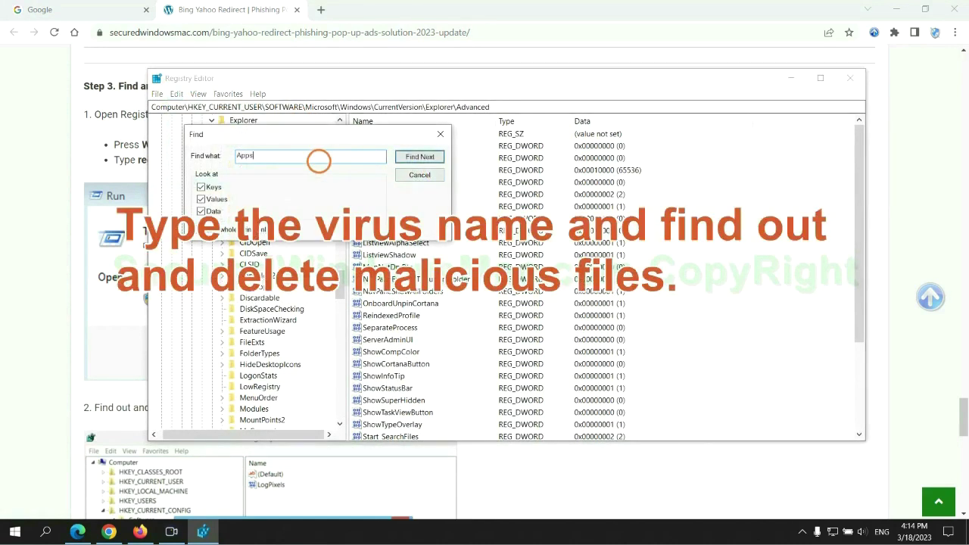
key(Return)
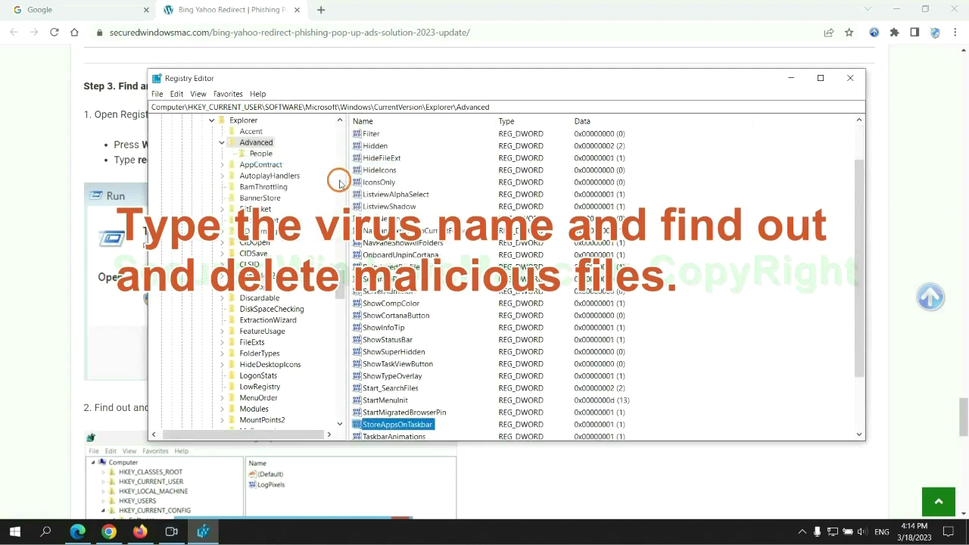
Step: Inspect the StoreAppsOnTaskbar result, then scroll the guide to Step 4's browser reset instructions
scroll(555, 323, down, 2)
right_click(430, 353)
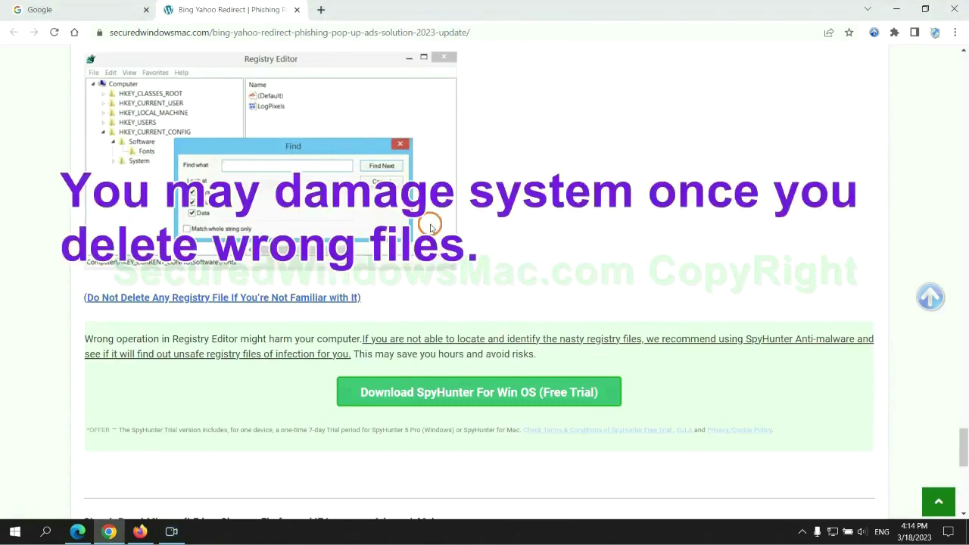
scroll(425, 224, down, 1)
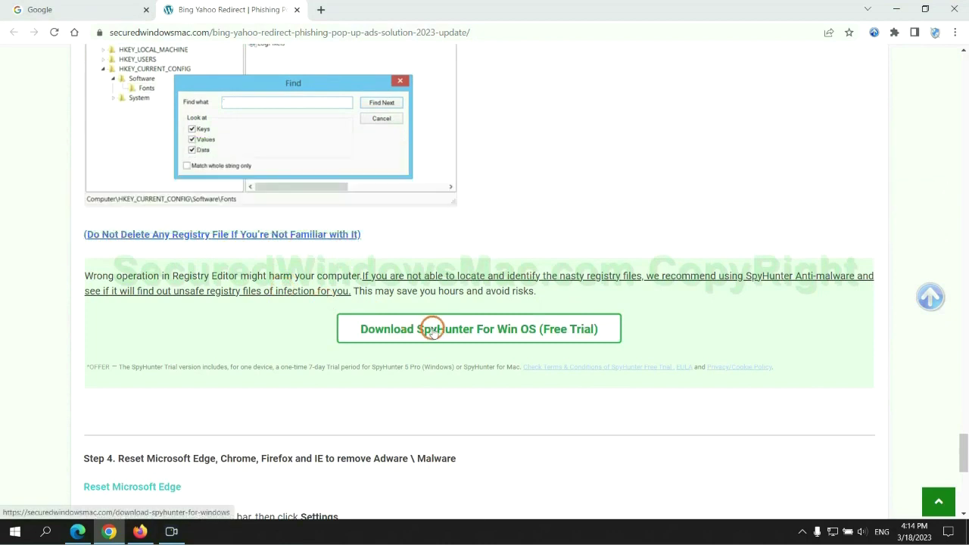
scroll(431, 328, down, 5)
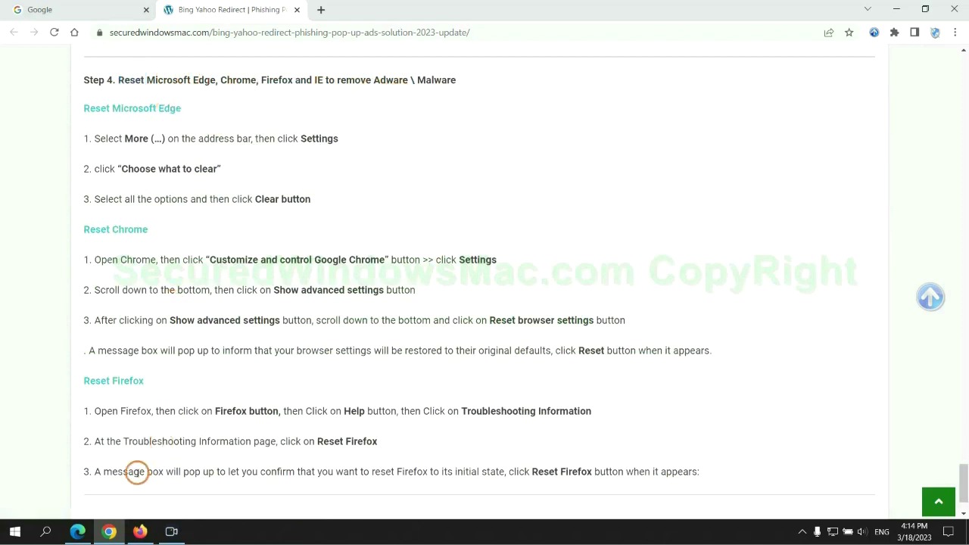
Step: In Edge's Privacy, search, and services settings, open the Clear browsing data choices
click(80, 532)
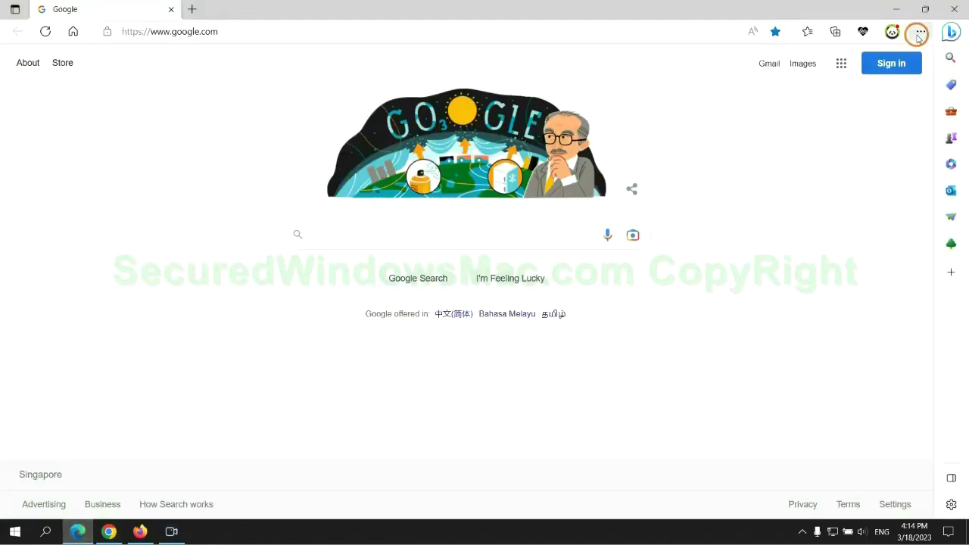
click(919, 34)
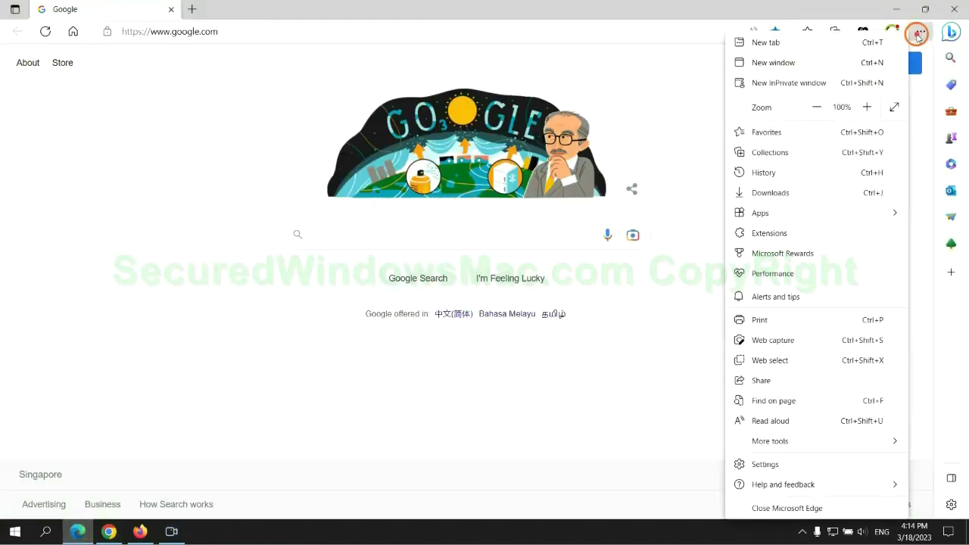
click(757, 464)
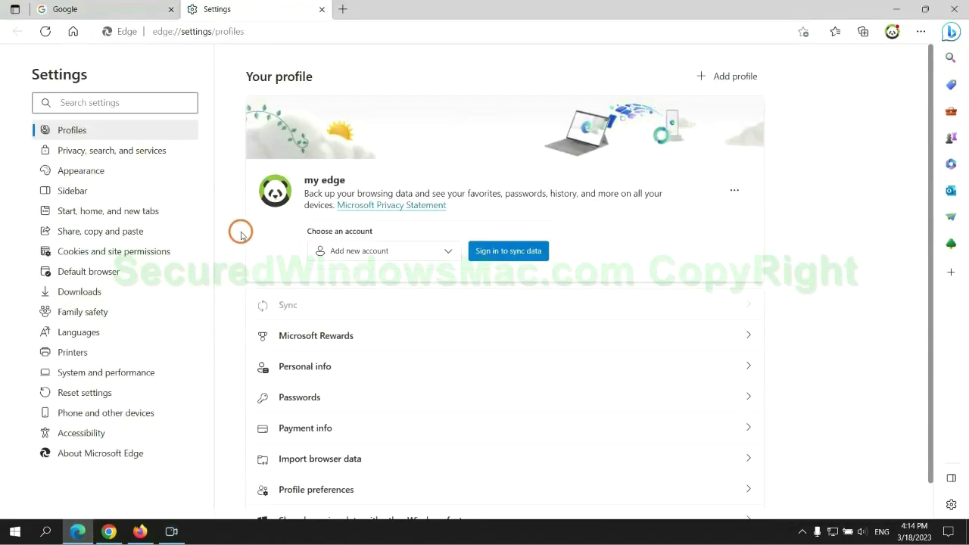
click(159, 158)
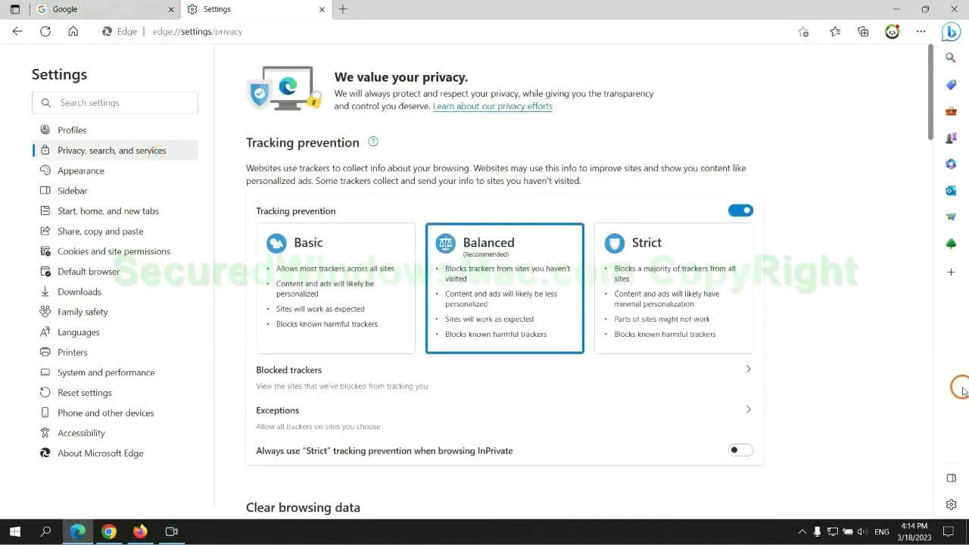
scroll(794, 337, down, 3)
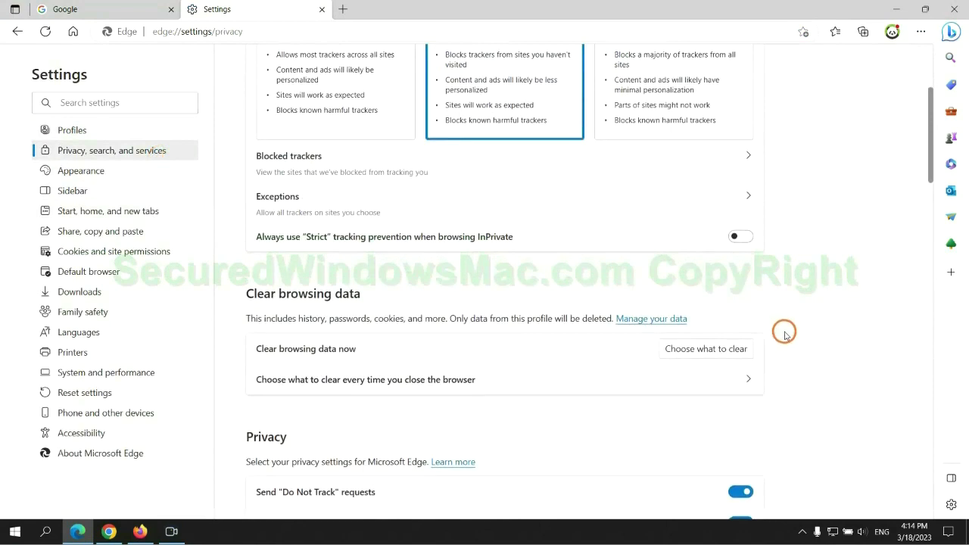
click(719, 352)
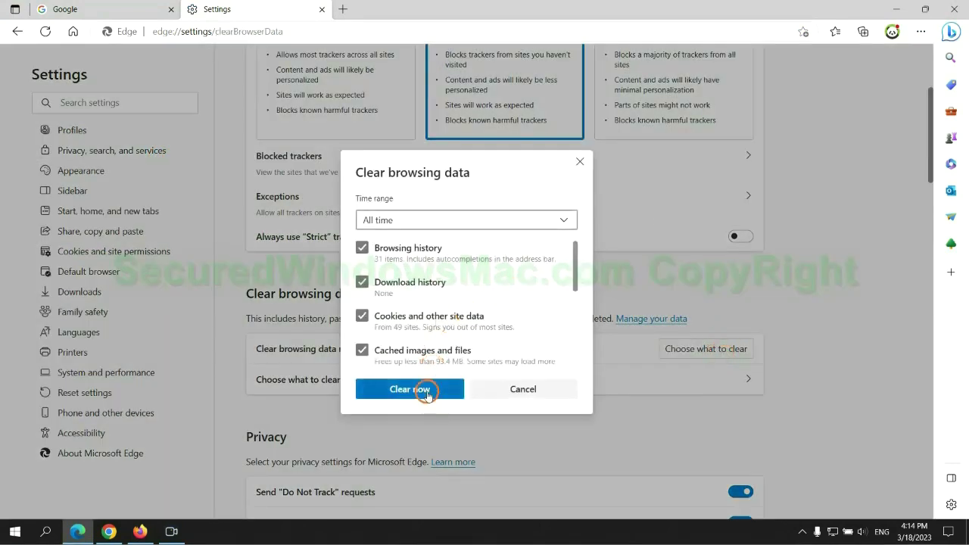
Step: Open Chrome settings and start restoring settings to their original defaults
click(109, 530)
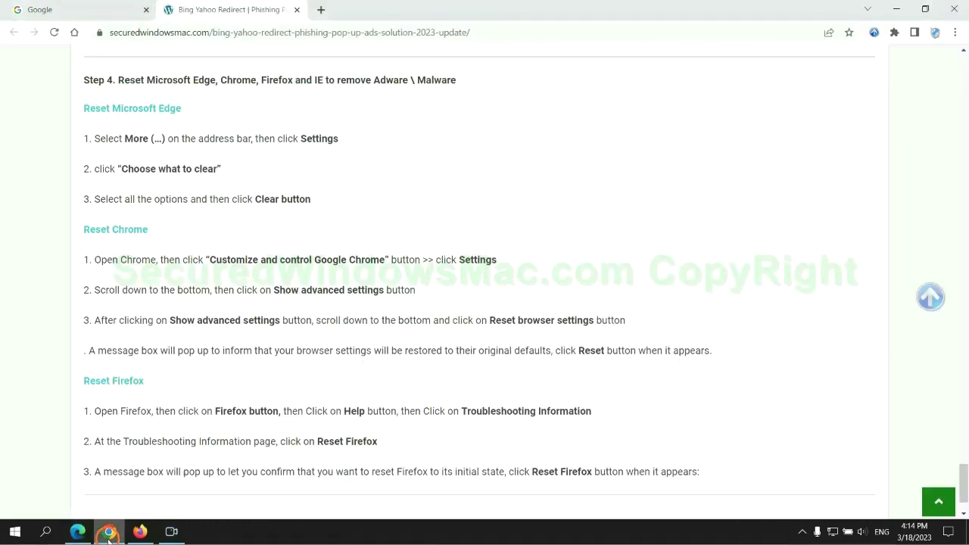
click(954, 34)
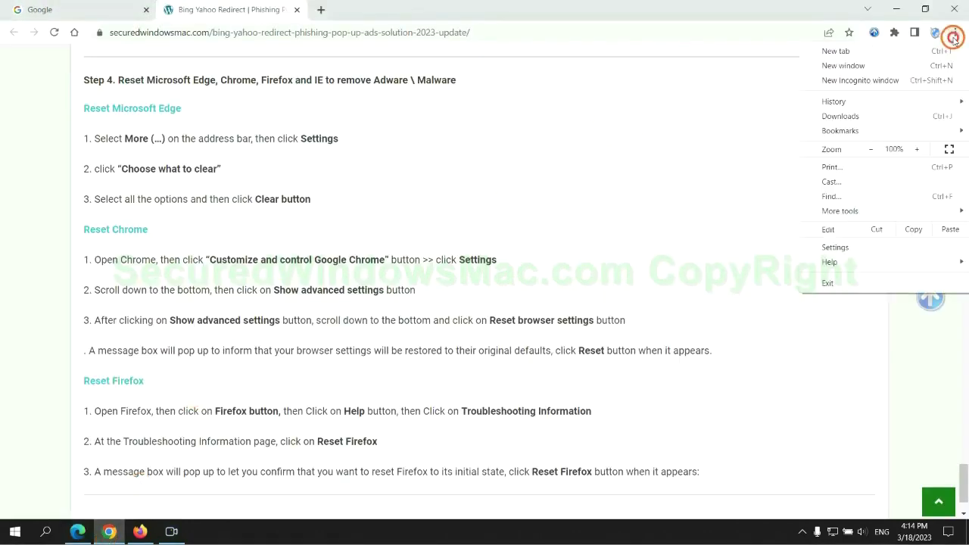
click(838, 247)
text(reset)
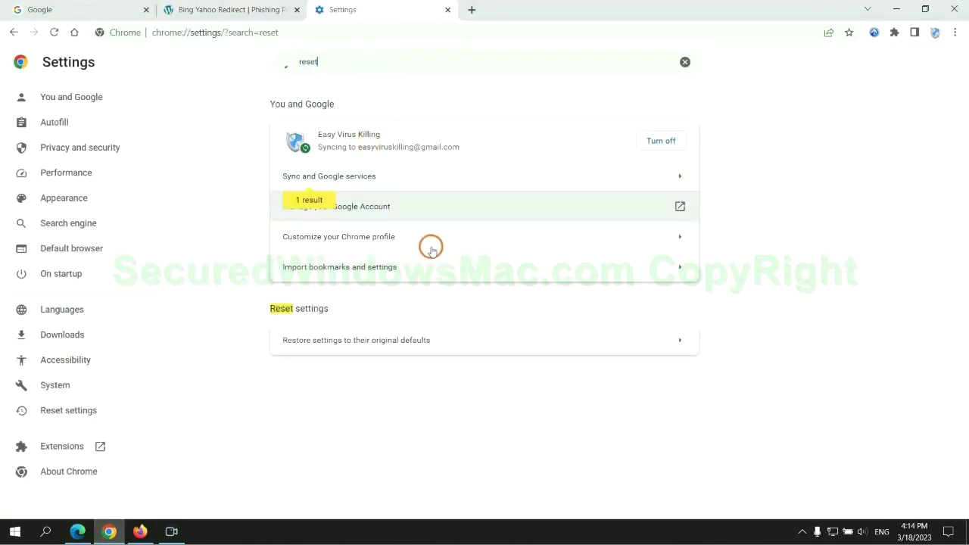
click(507, 333)
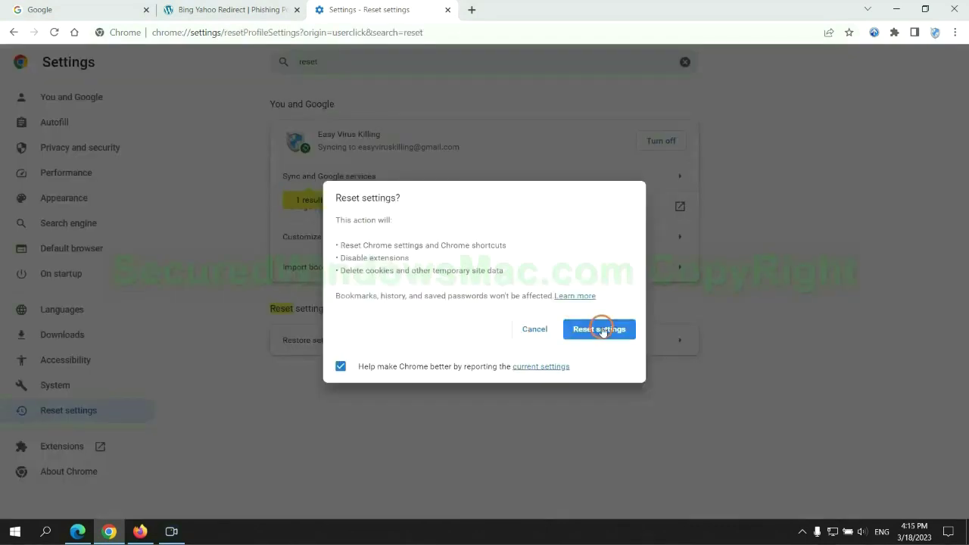
Step: Start Refresh Firefox from Troubleshooting Information, then return to Chrome
click(139, 530)
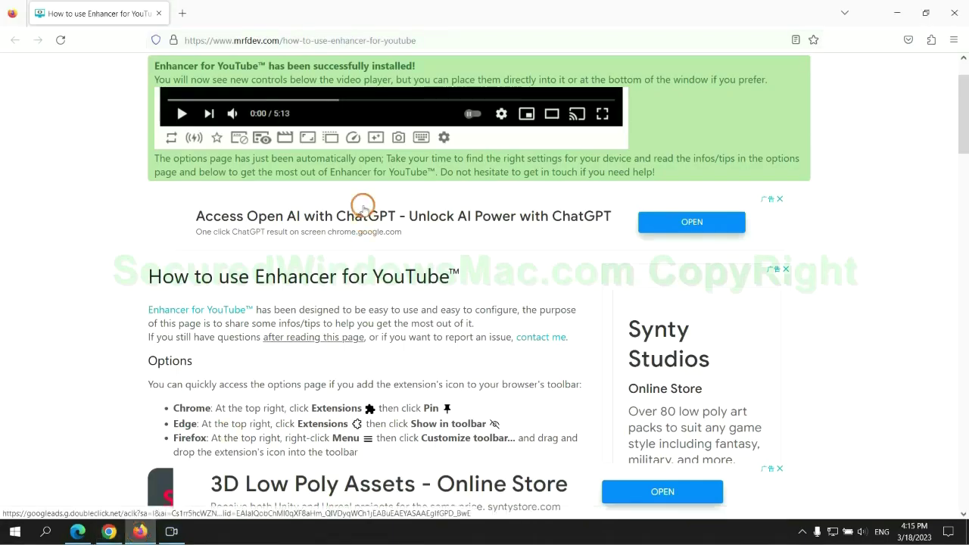
click(953, 40)
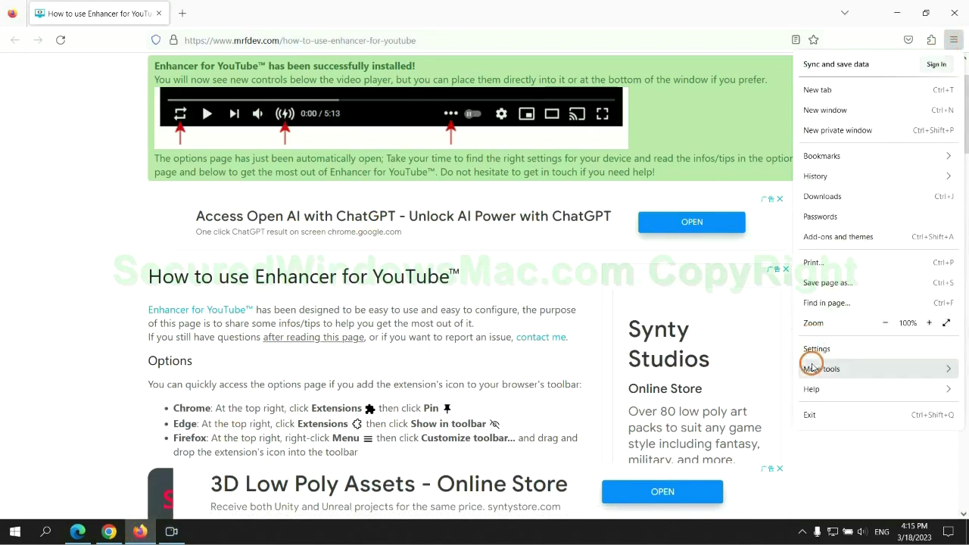
click(822, 387)
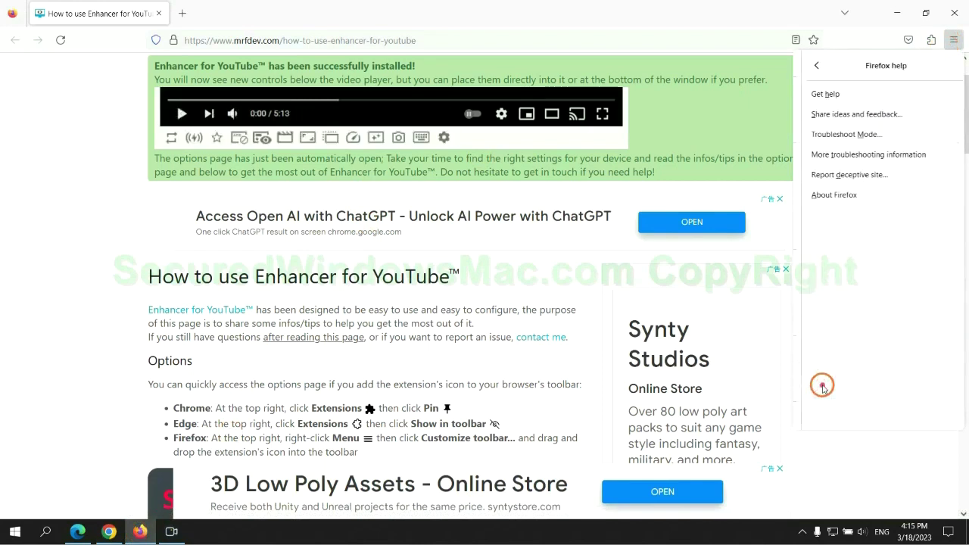
click(863, 154)
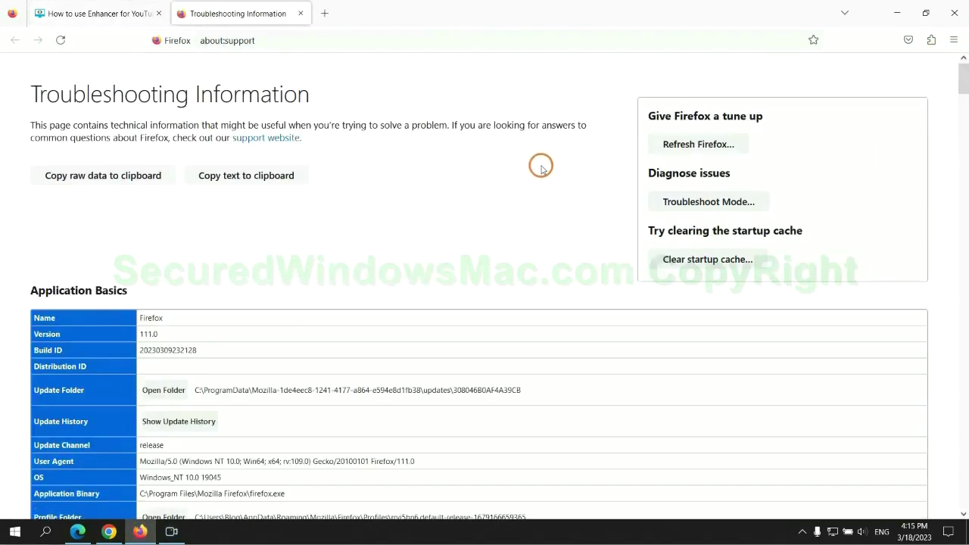
click(666, 145)
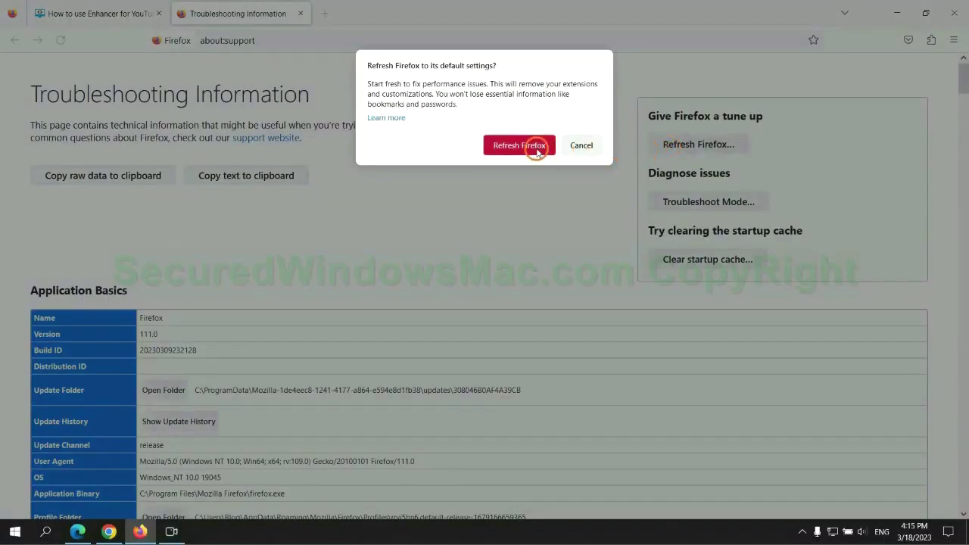
click(109, 531)
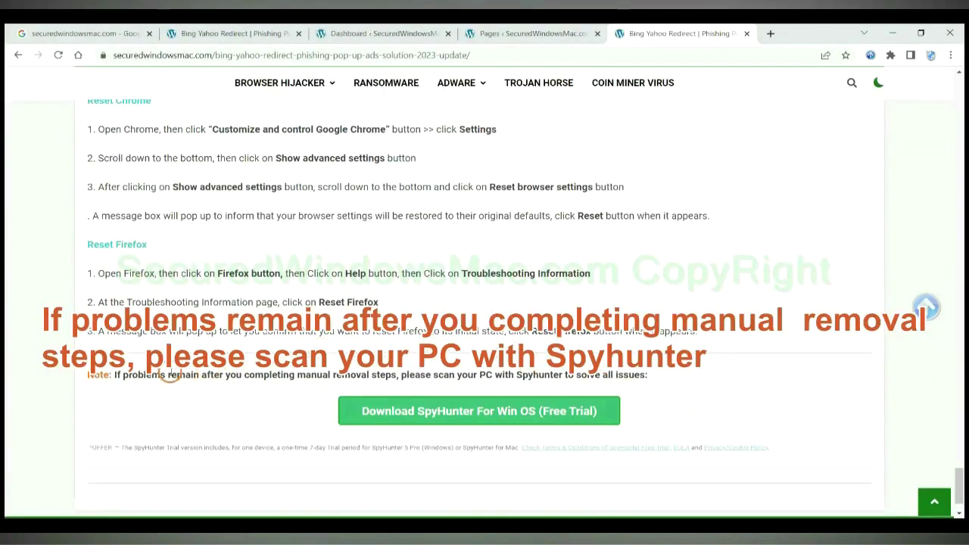
Step: Select the words 'If problems remain' in the guide's closing SpyHunter note
drag(116, 376, 209, 378)
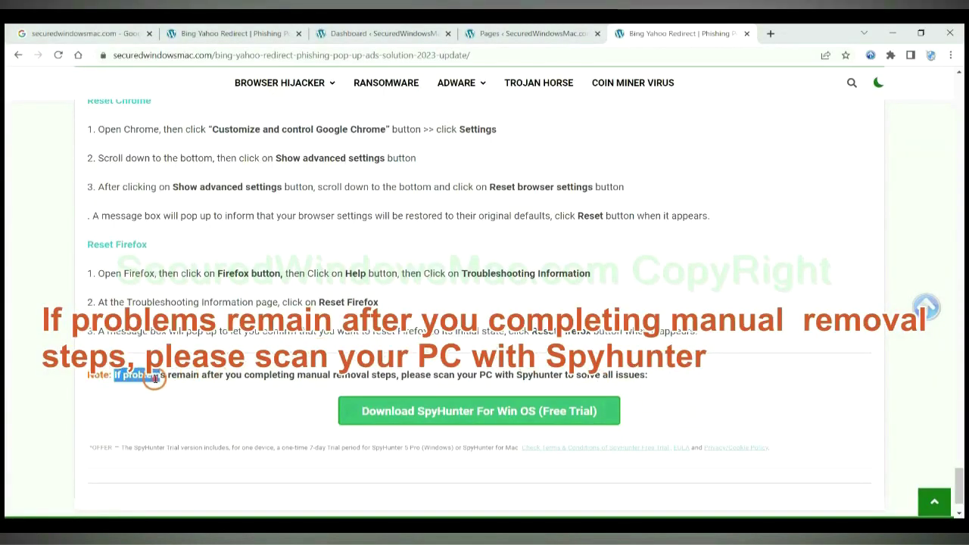